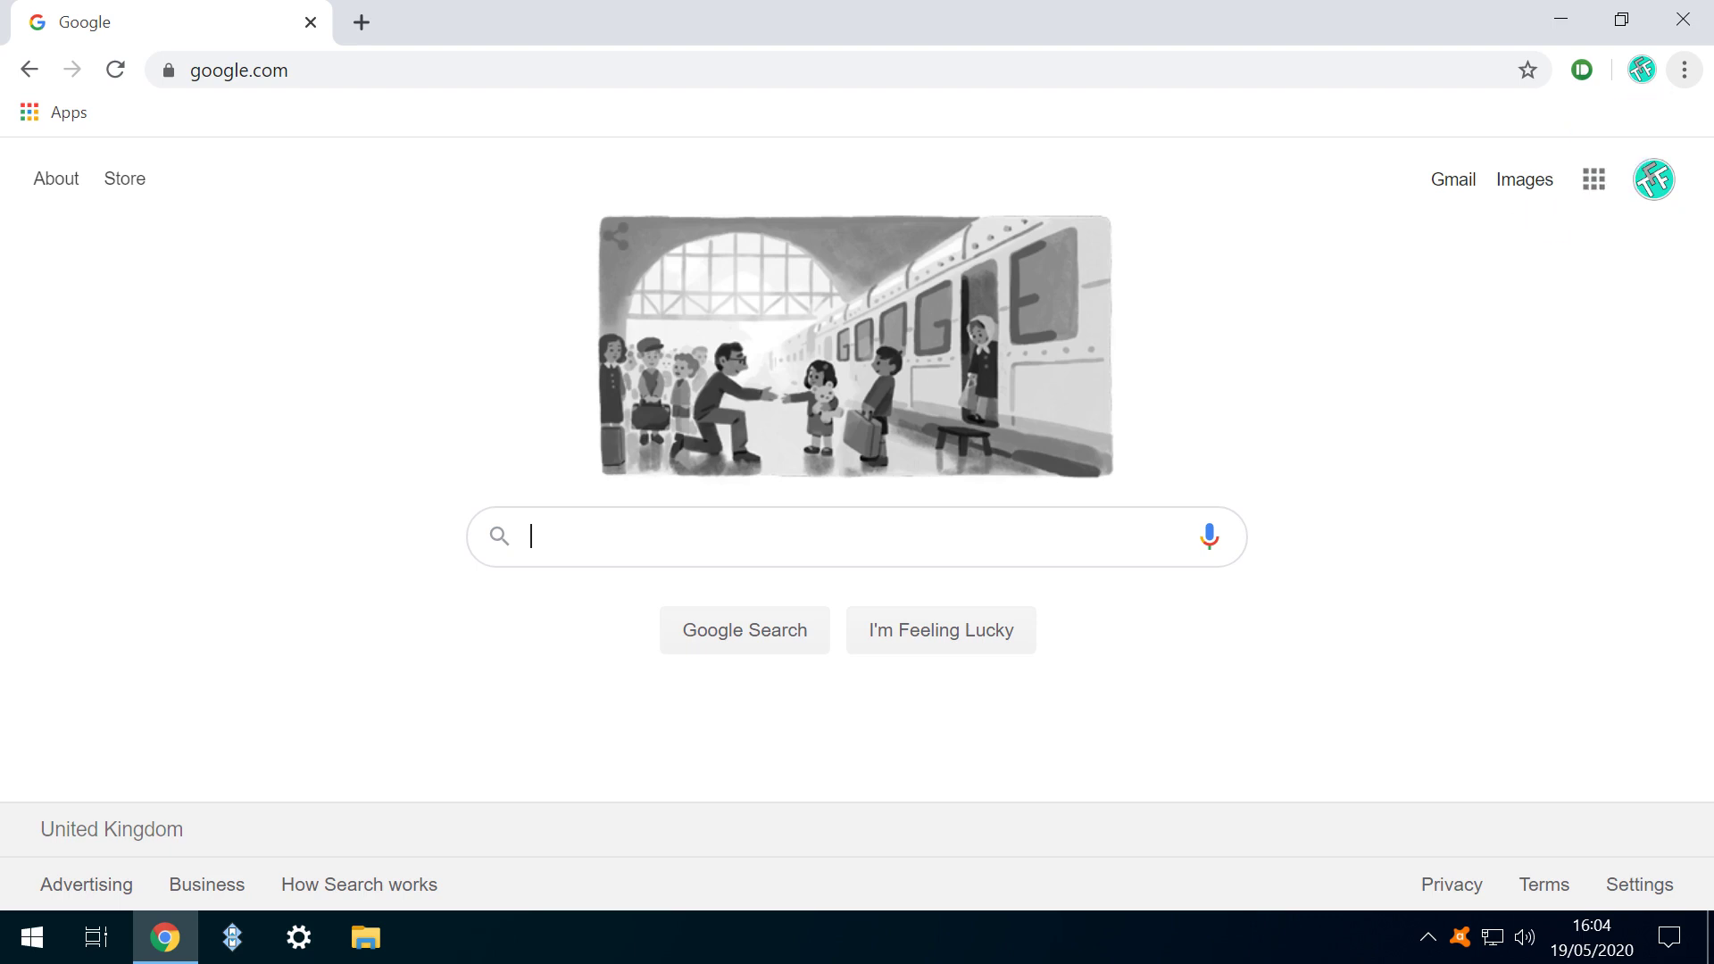
# Open the About Google Chrome page from the Help submenu to check for updates
pyautogui.hotkey('alt', 'f')
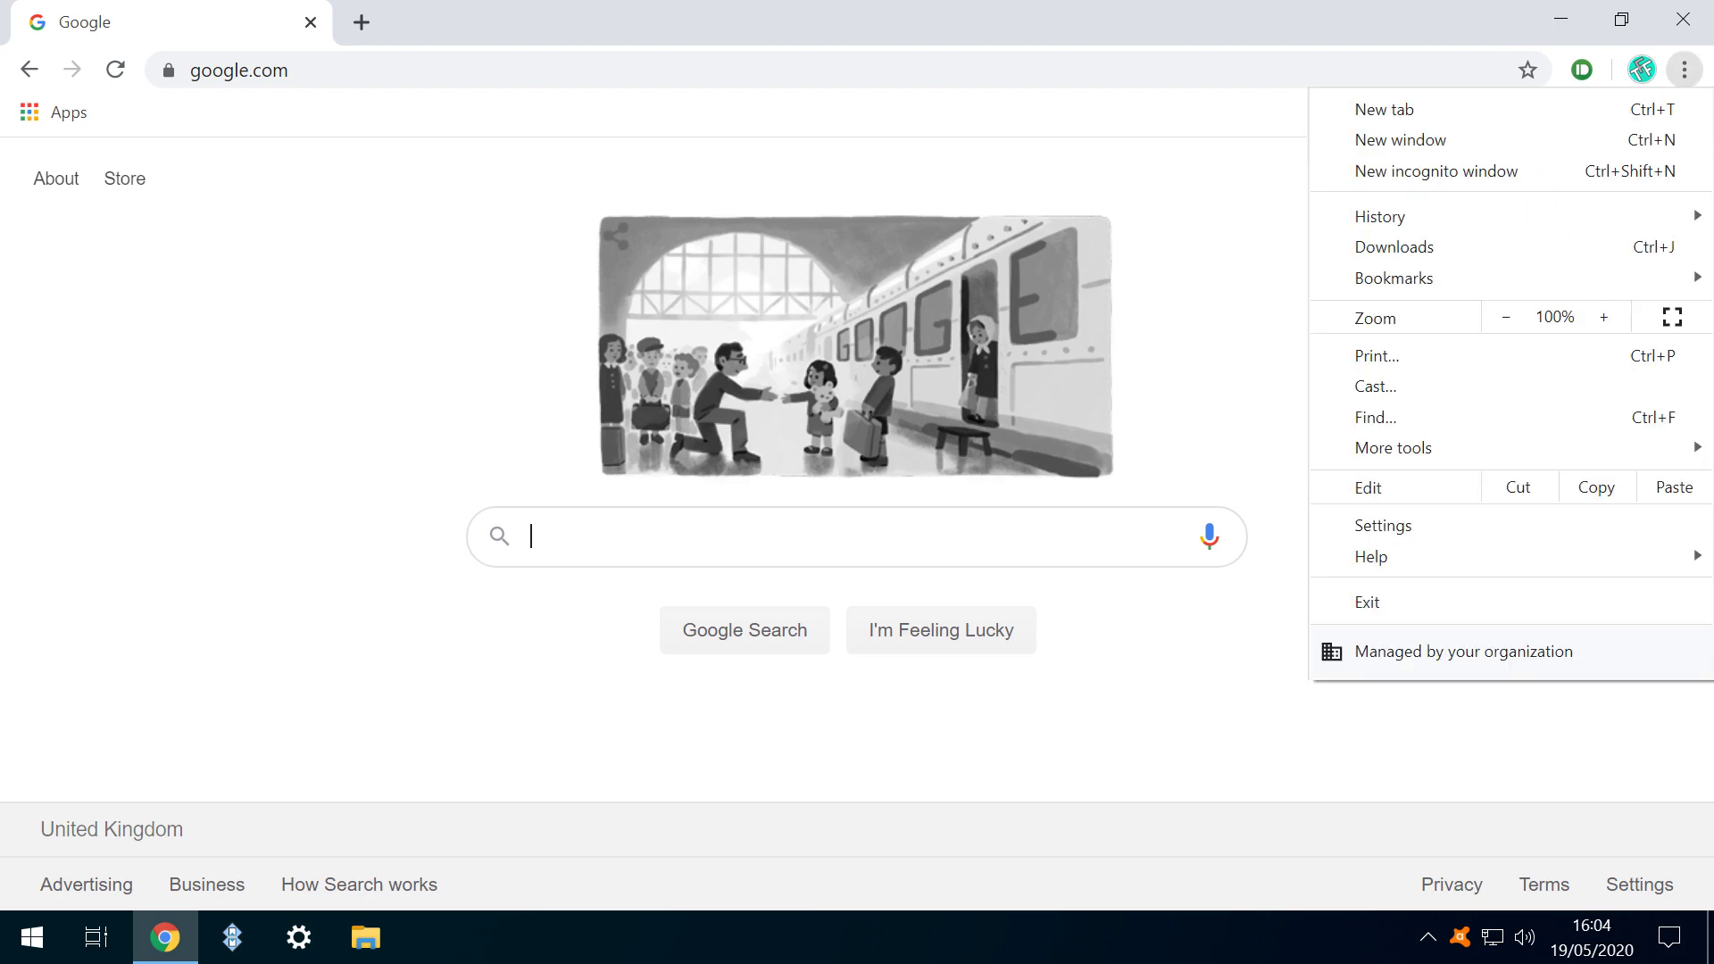
pyautogui.press('Up')
pyautogui.press('Up')
pyautogui.press('Up')
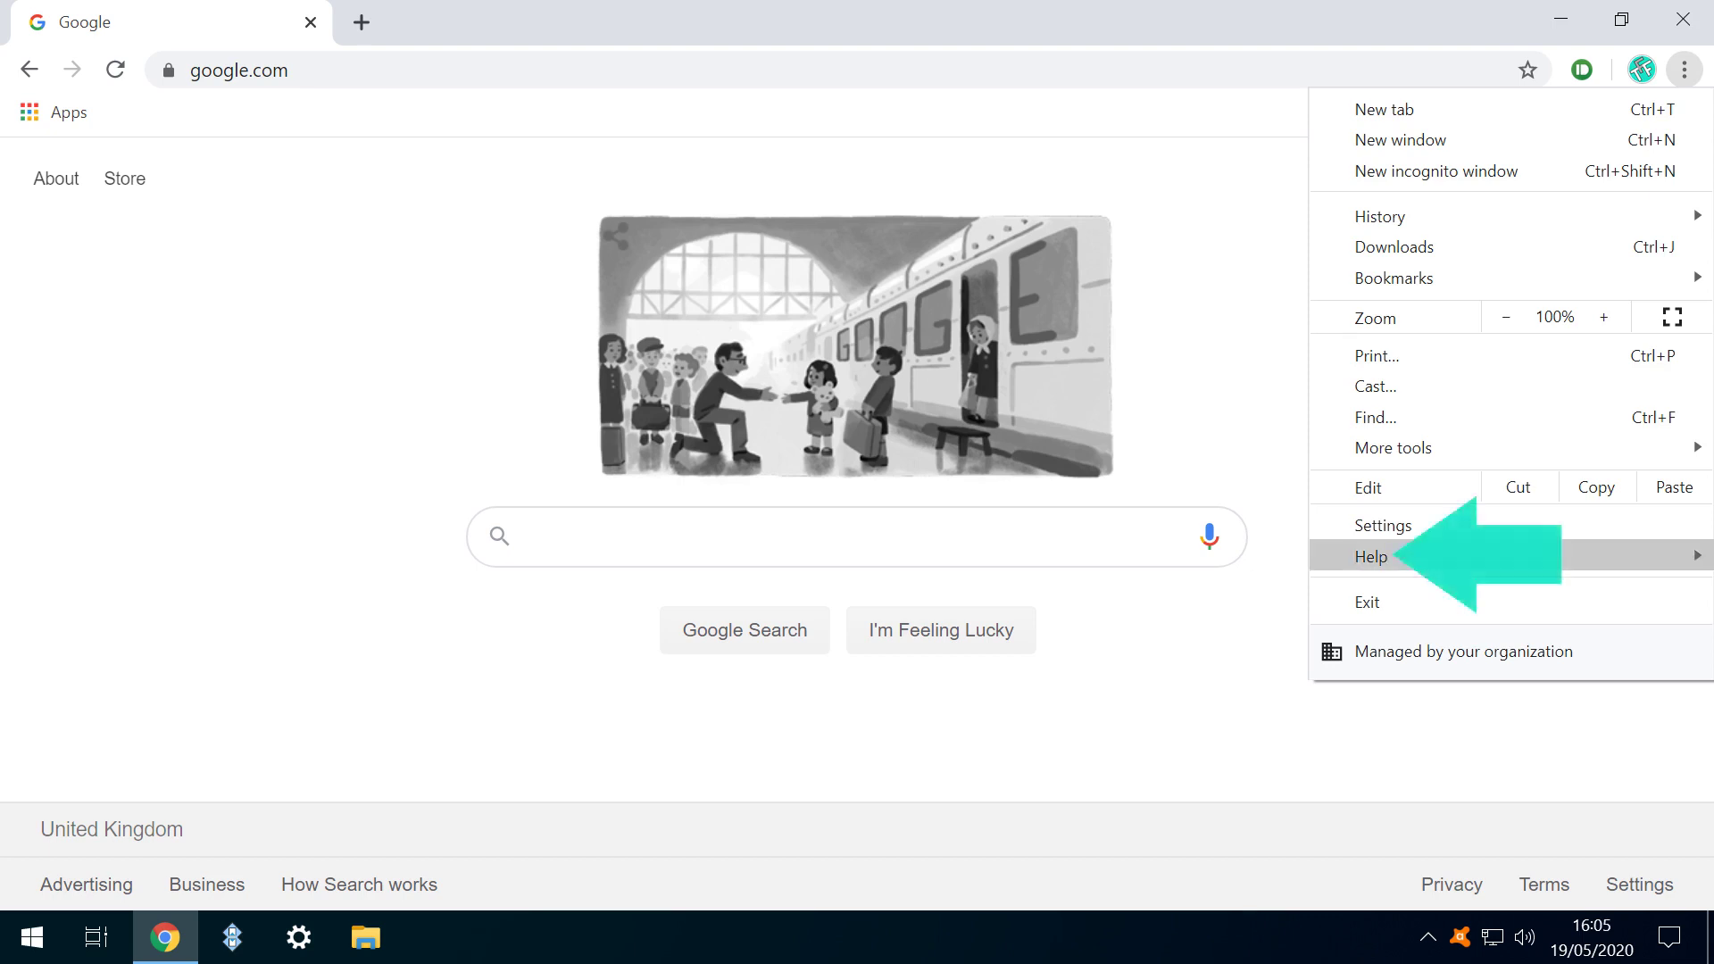
pyautogui.press('Right')
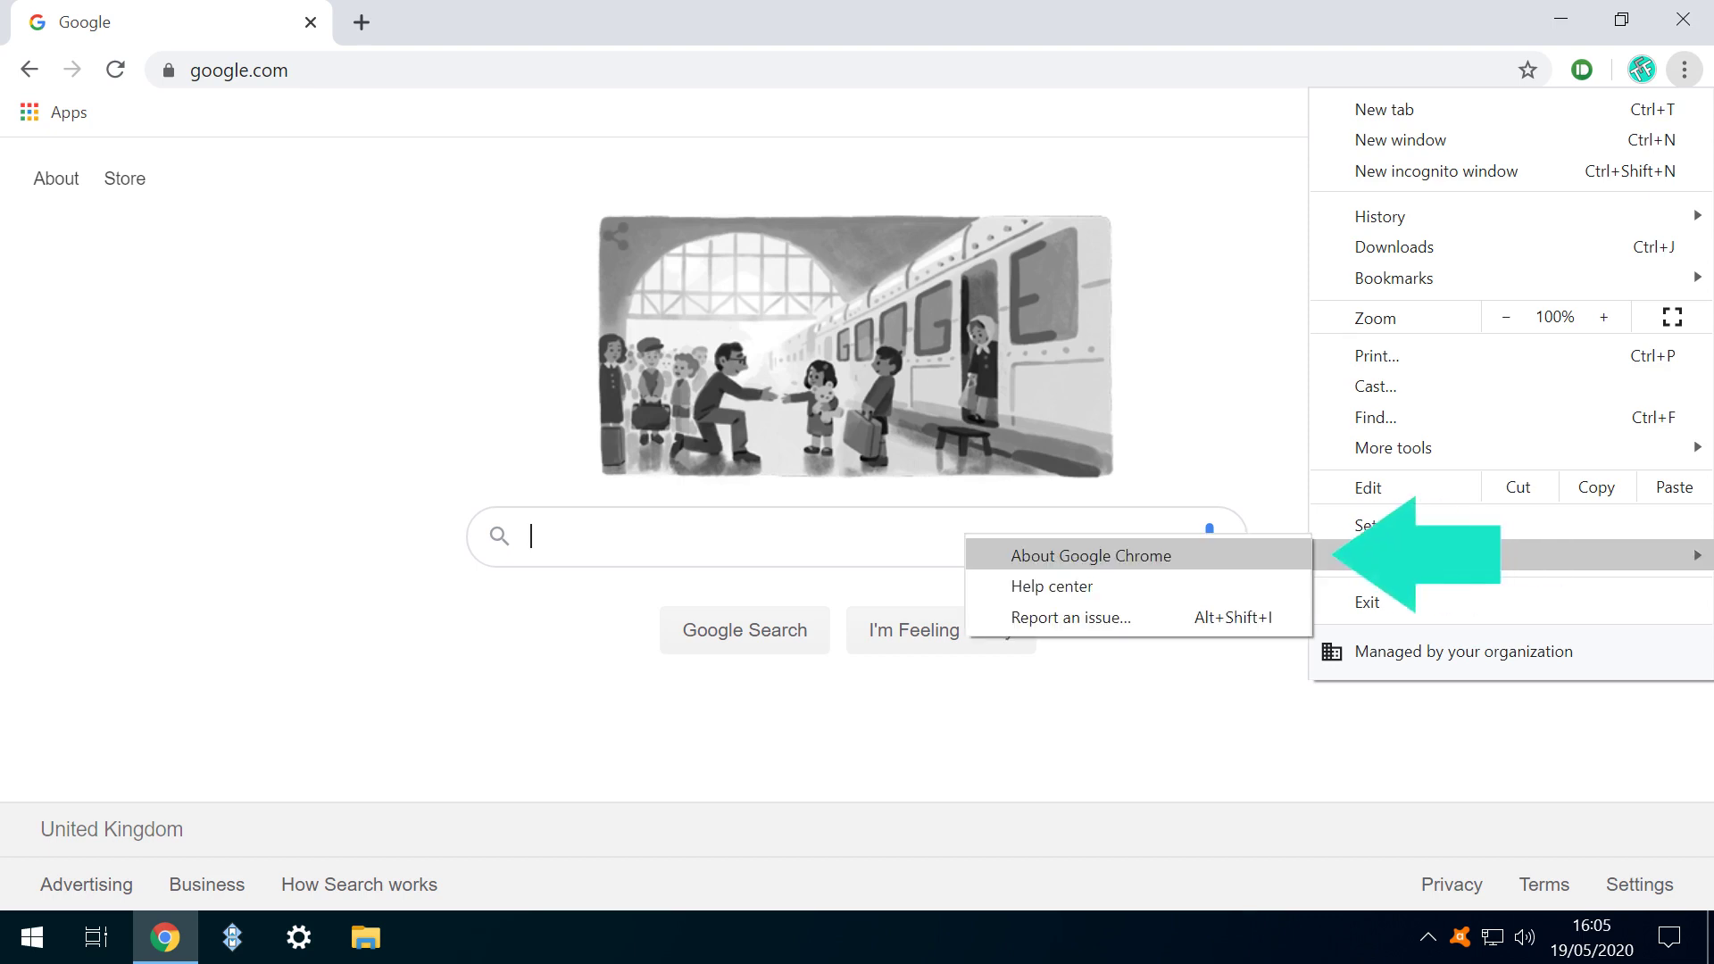
pyautogui.press('Return')
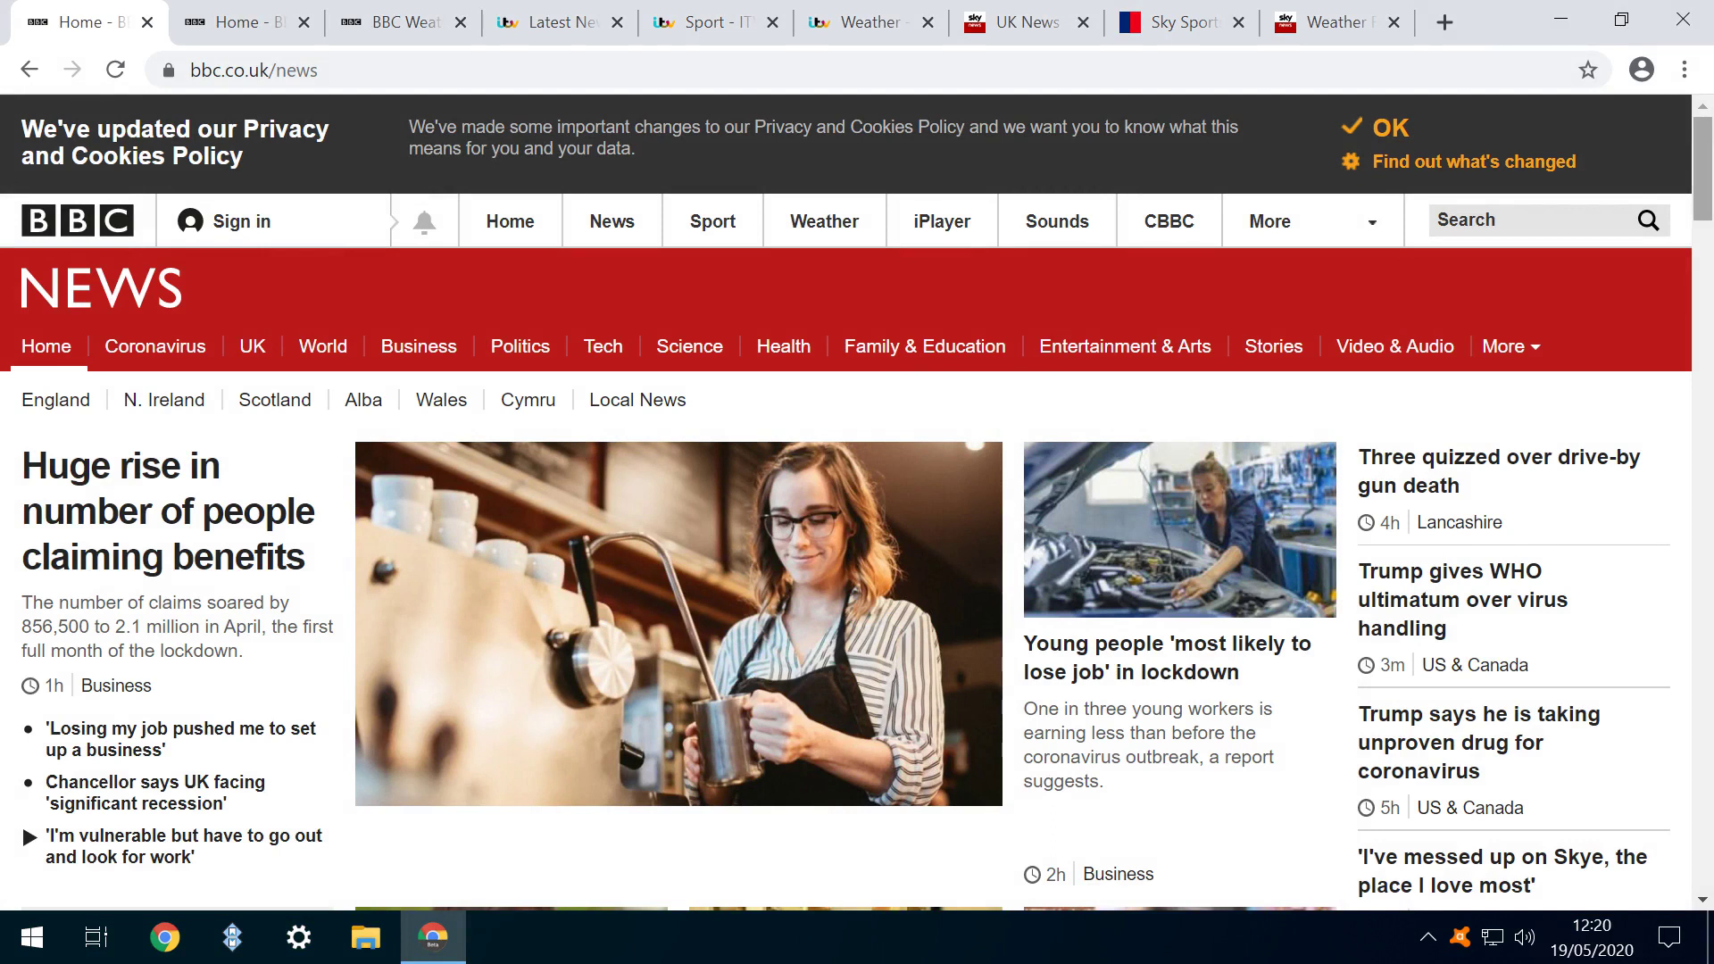
# Step through the BBC Weather, ITV Latest News, ITV Weather and Sky News UK tabs to Sky Sports
pyautogui.hotkey('ctrl', 'Tab')
pyautogui.hotkey('ctrl', 'Tab')
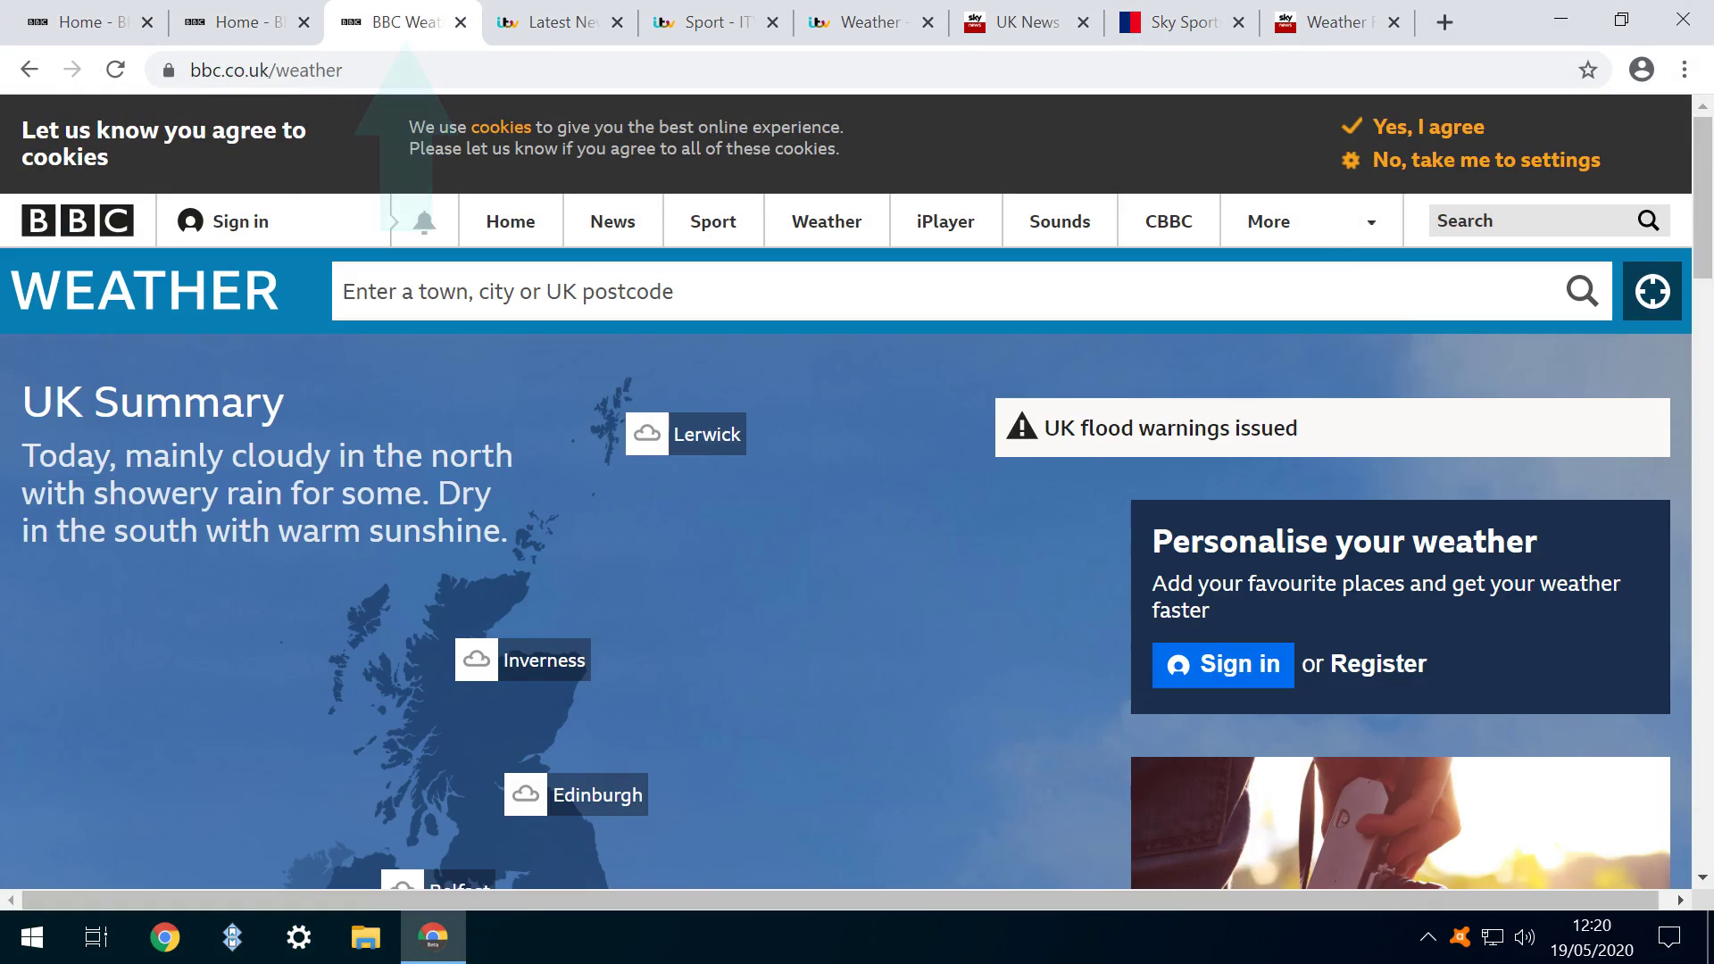
pyautogui.hotkey('ctrl', 'Tab')
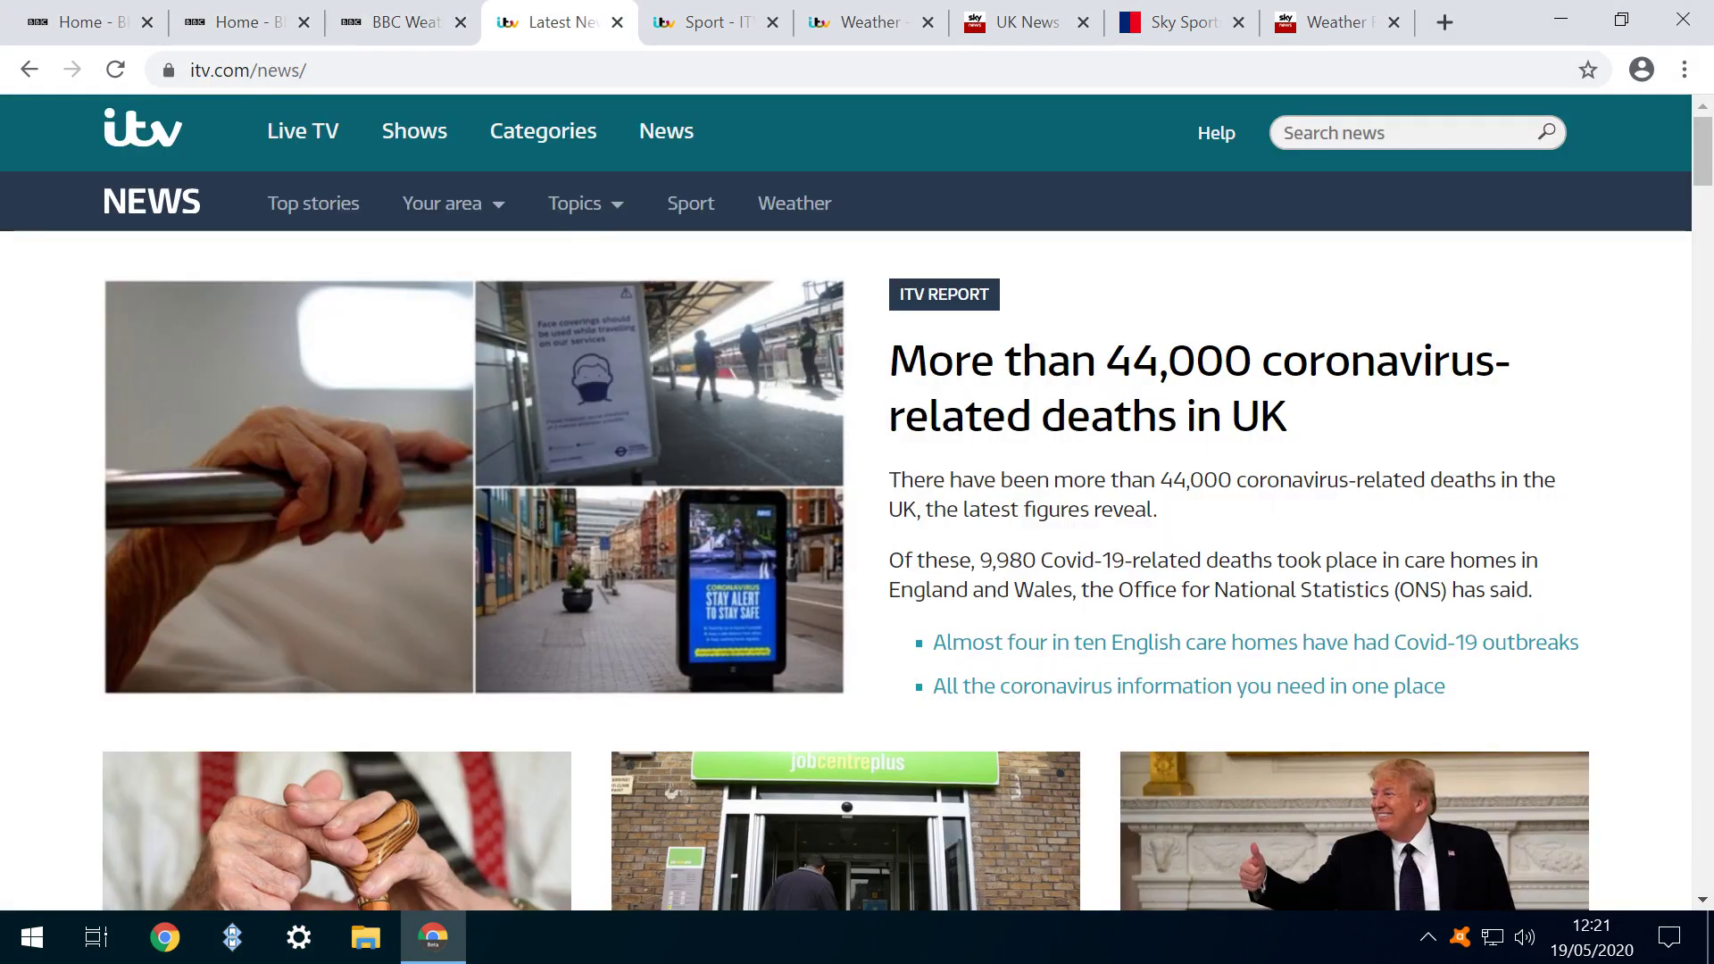
pyautogui.hotkey('ctrl', 'Tab')
pyautogui.hotkey('ctrl', 'Tab')
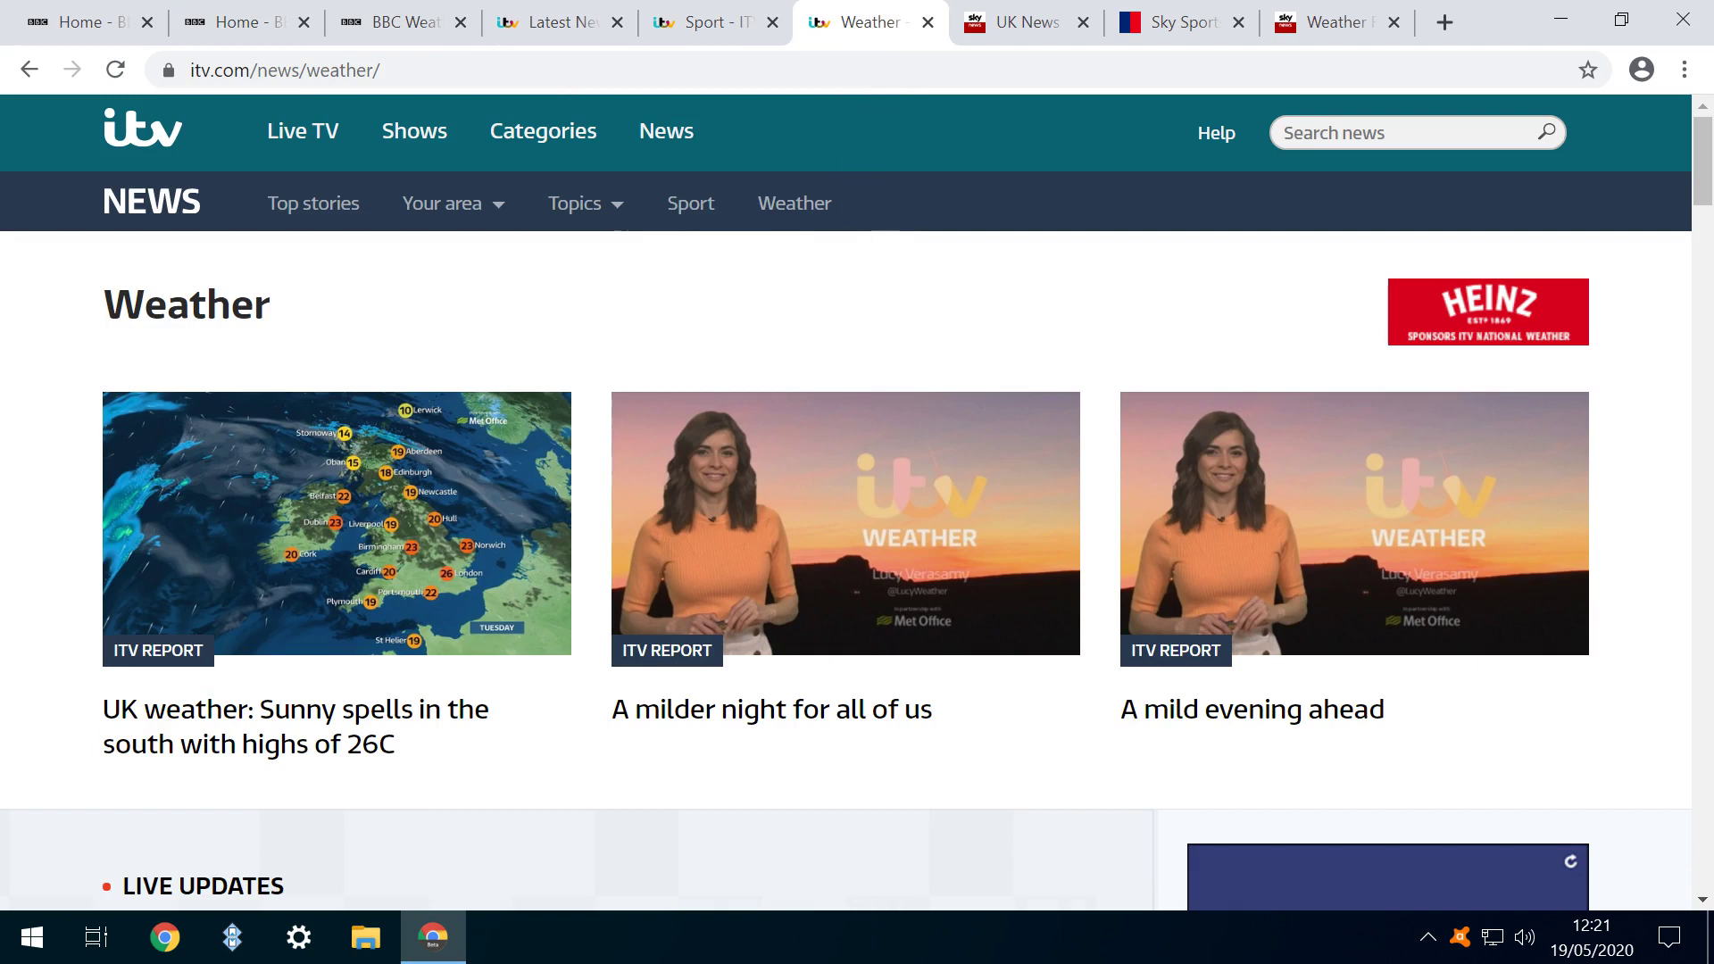
pyautogui.hotkey('ctrl', 'Tab')
pyautogui.hotkey('ctrl', 'Tab')
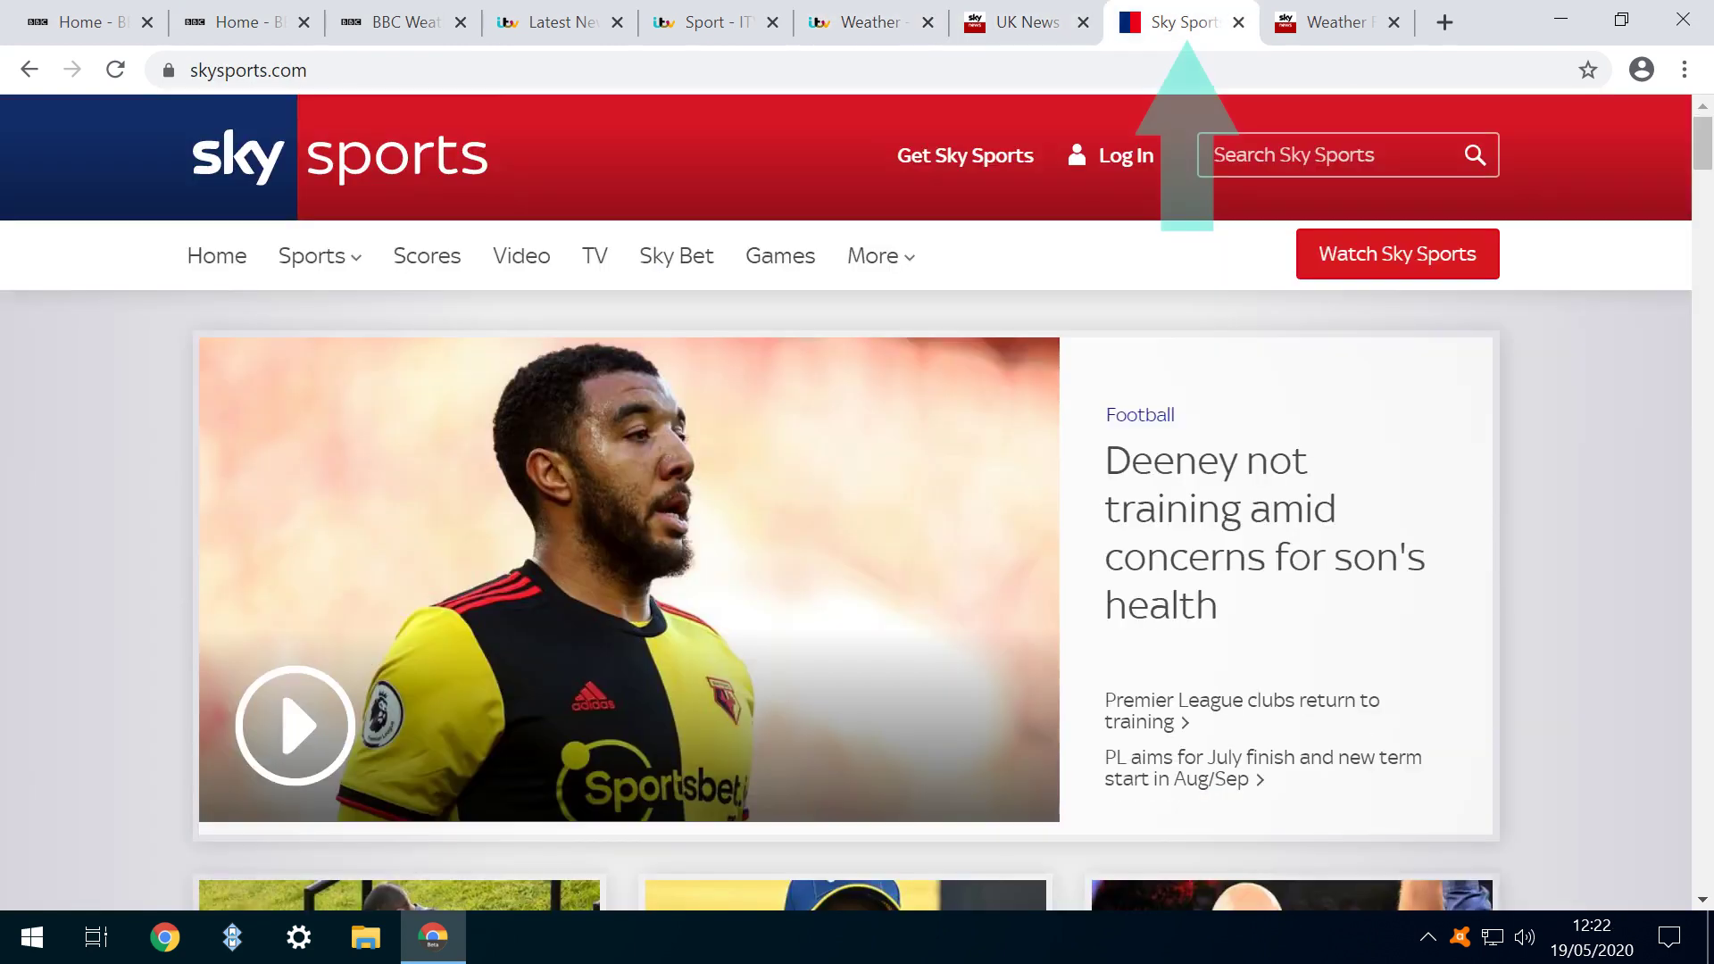
pyautogui.hotkey('ctrl', 'Tab')
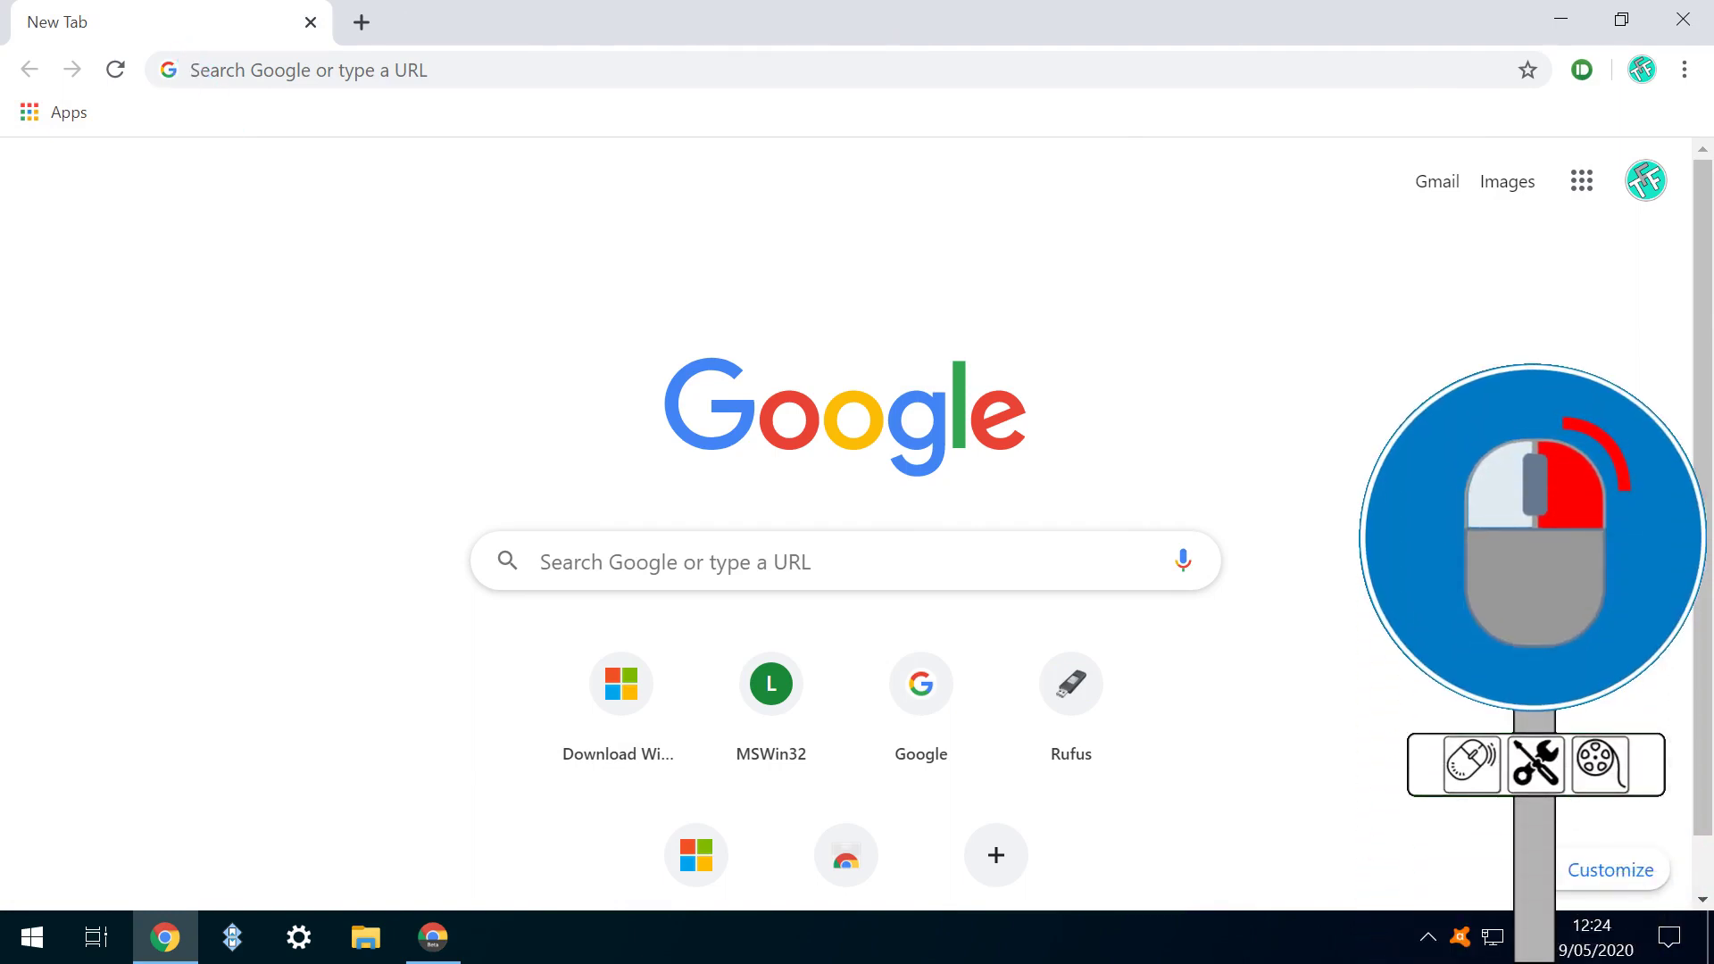
# Set the Tab Groups experiment to Enabled
pyautogui.rightClick(282, 31)
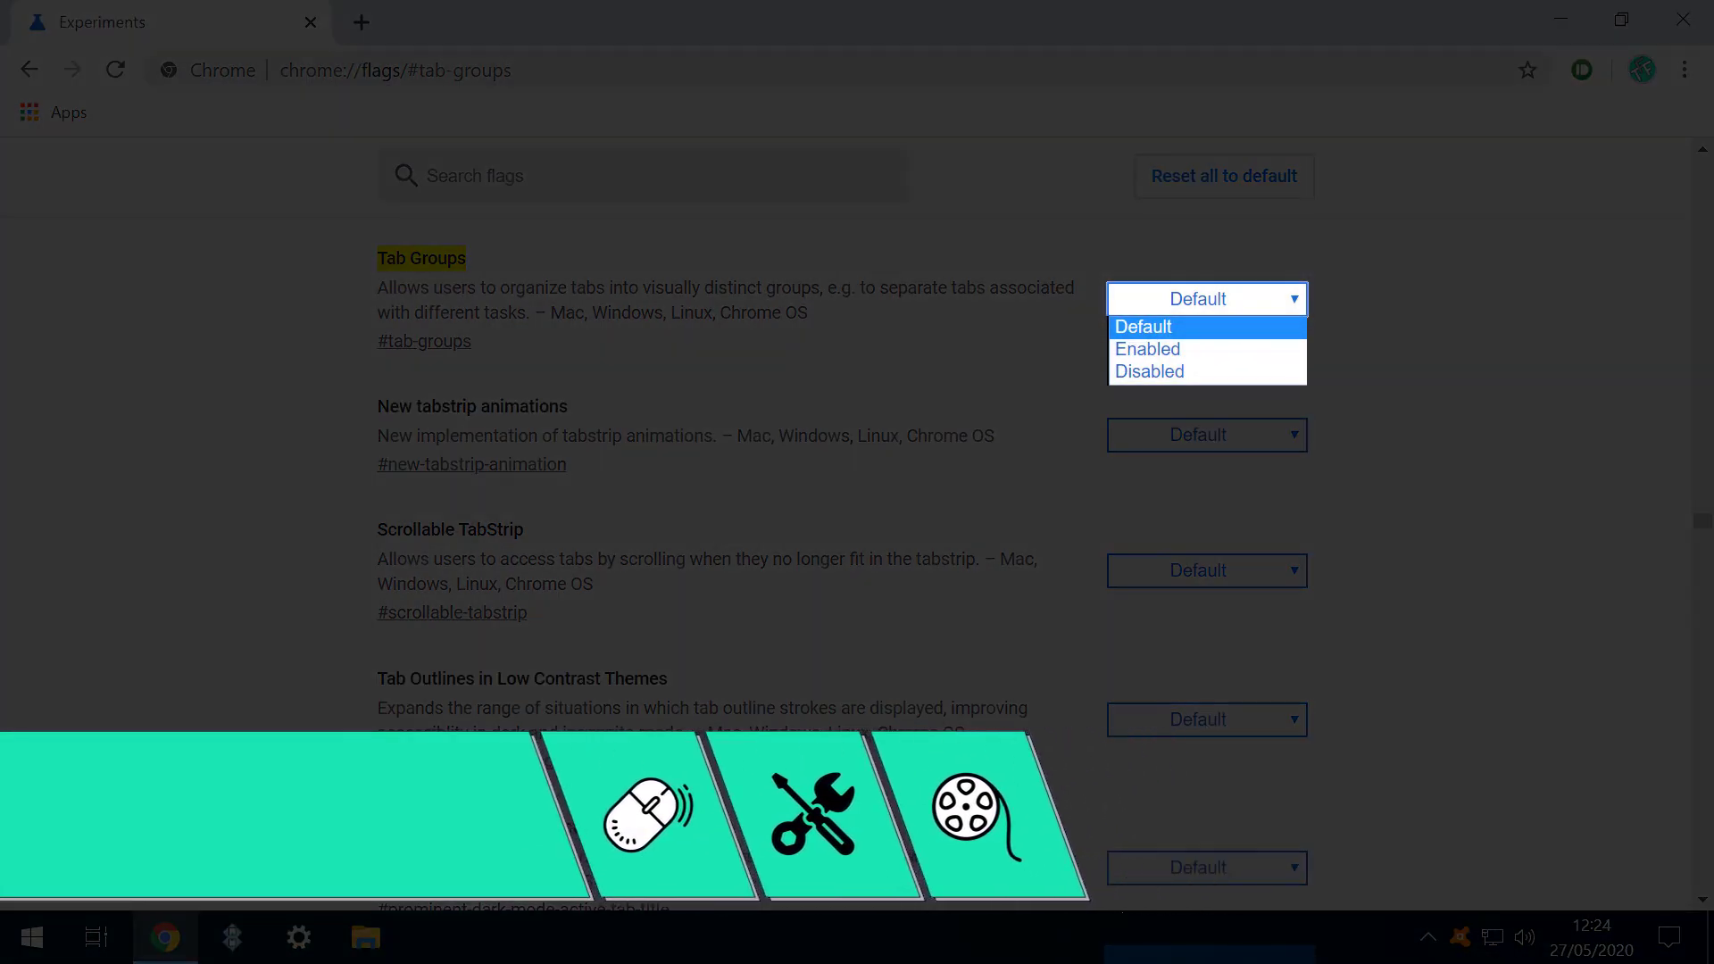
pyautogui.press('Down')
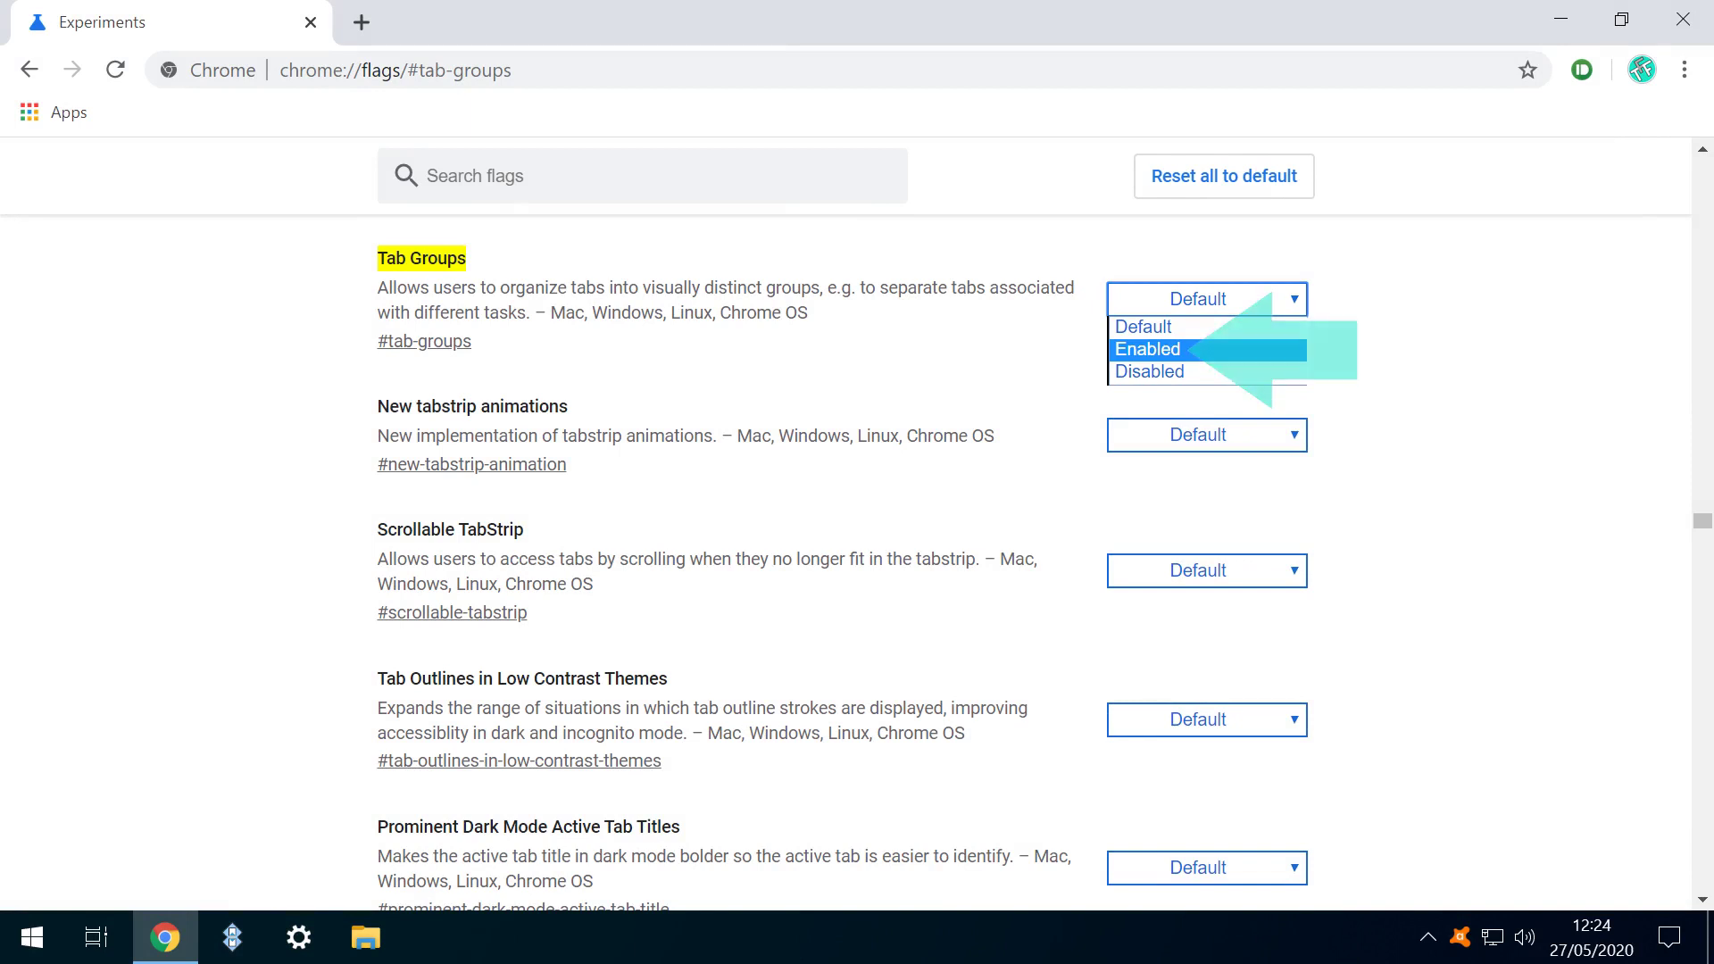
pyautogui.press('Return')
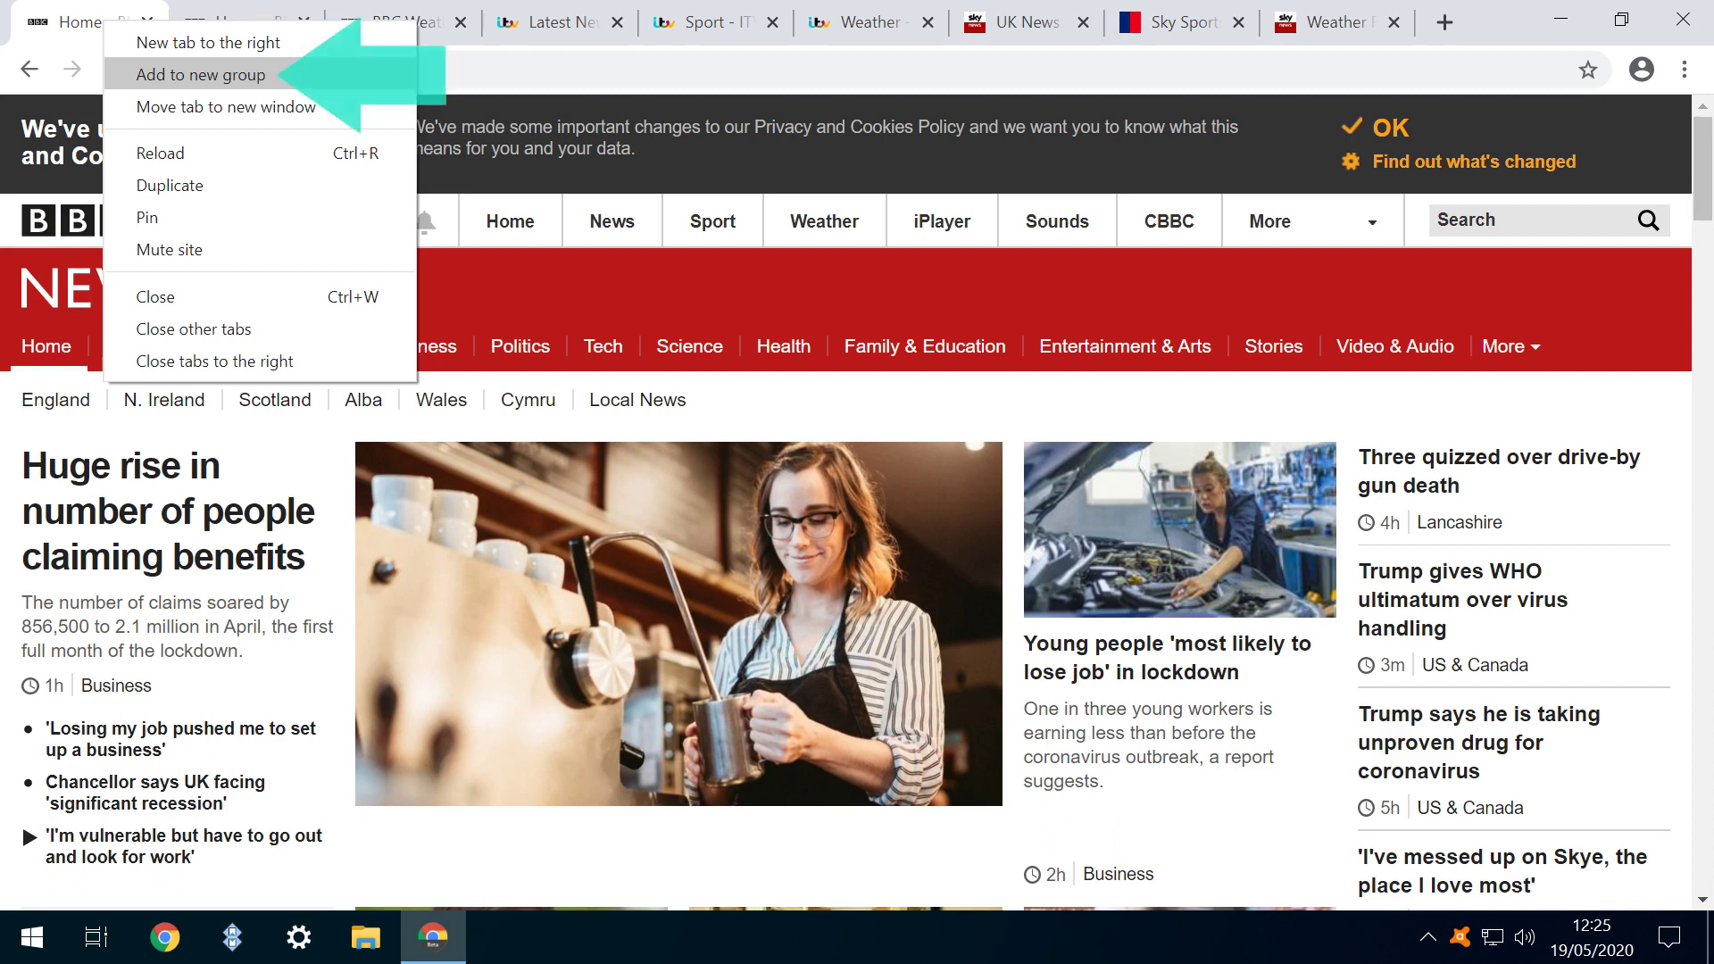
# Put the BBC News tab into a new tab group named 'News'
pyautogui.press('Return')
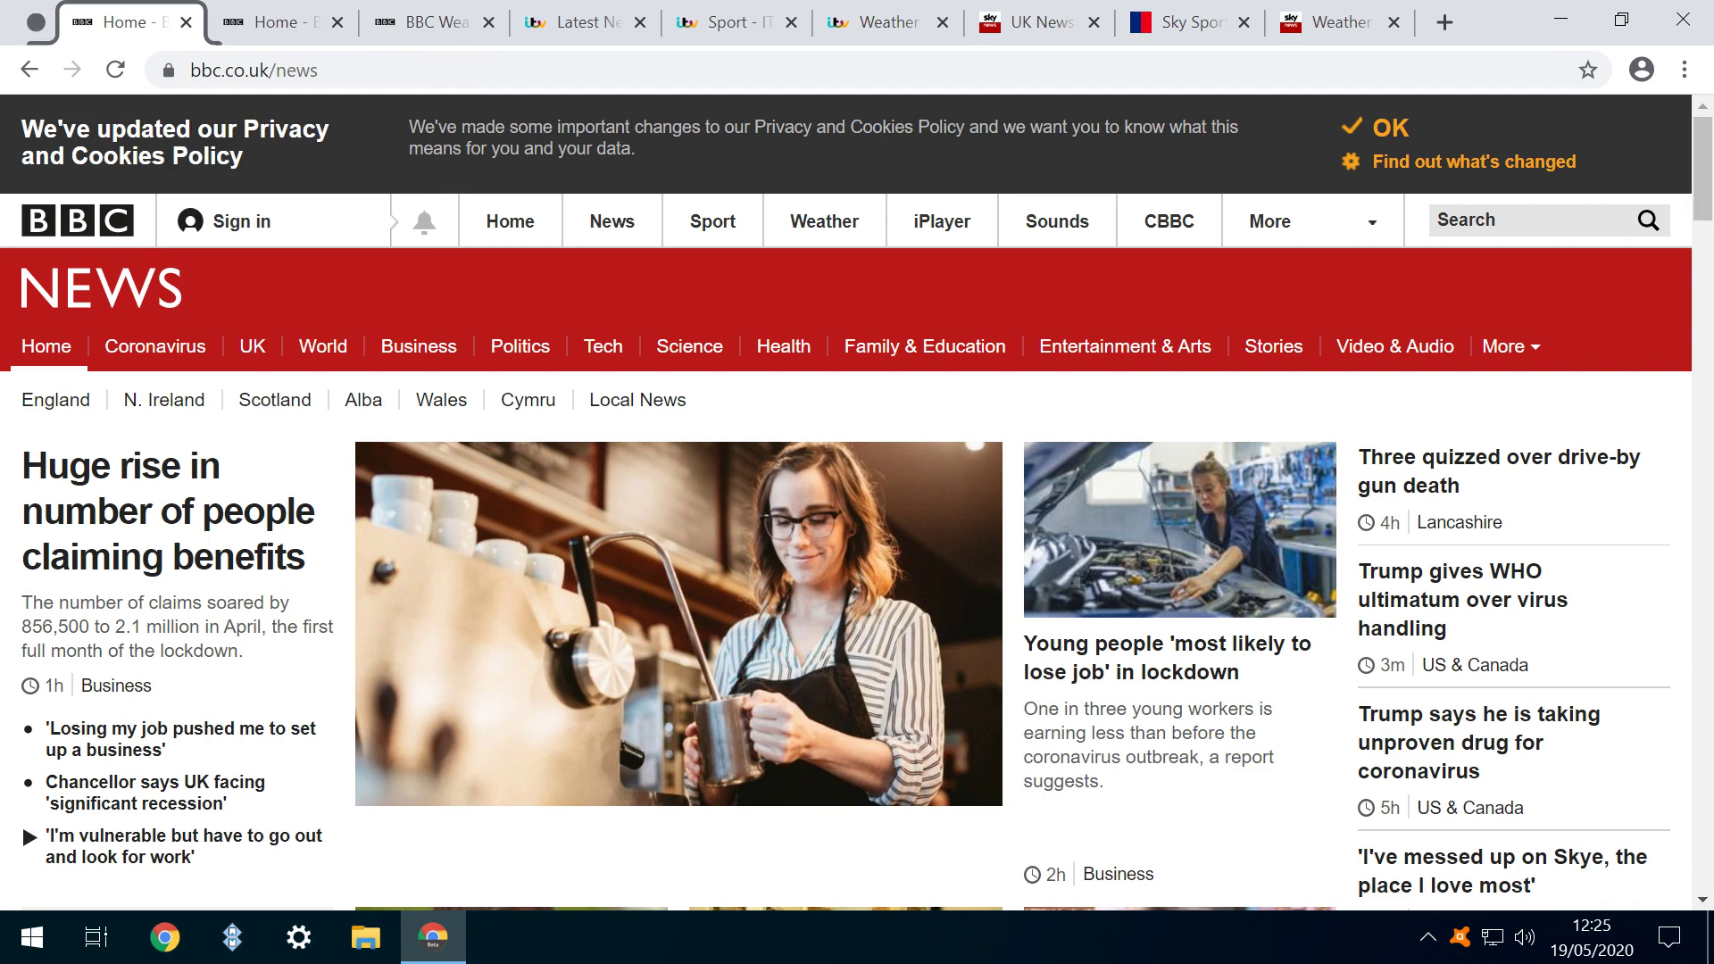
pyautogui.click(36, 22)
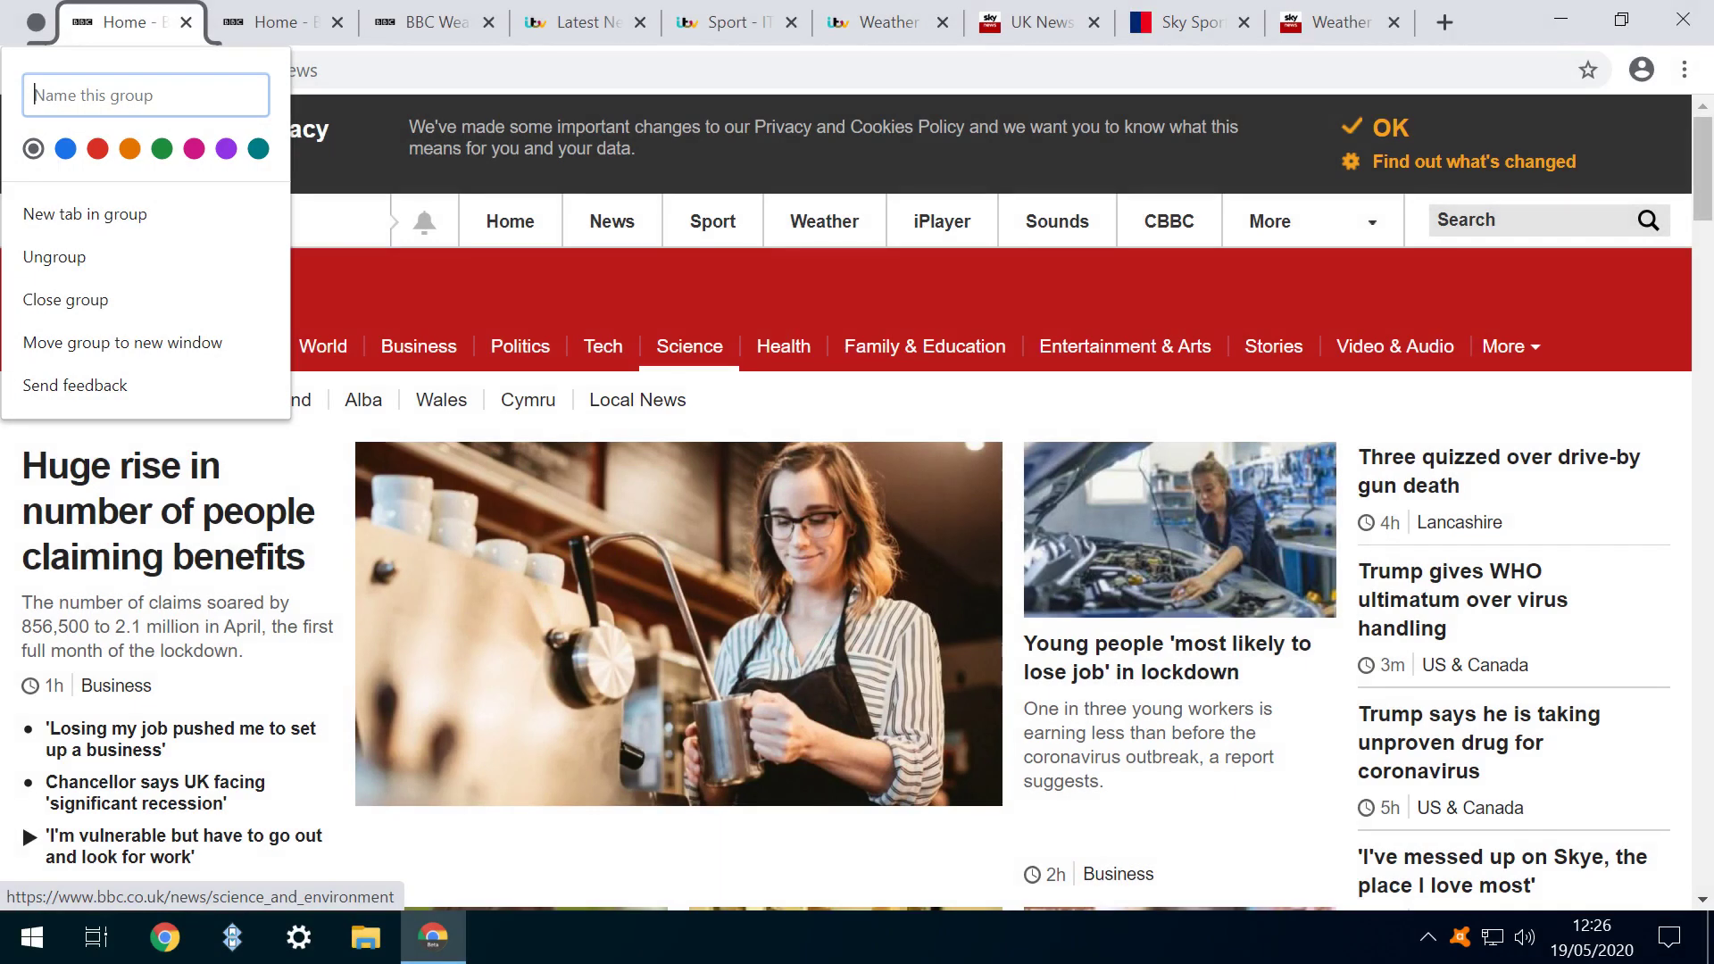
pyautogui.write('News')
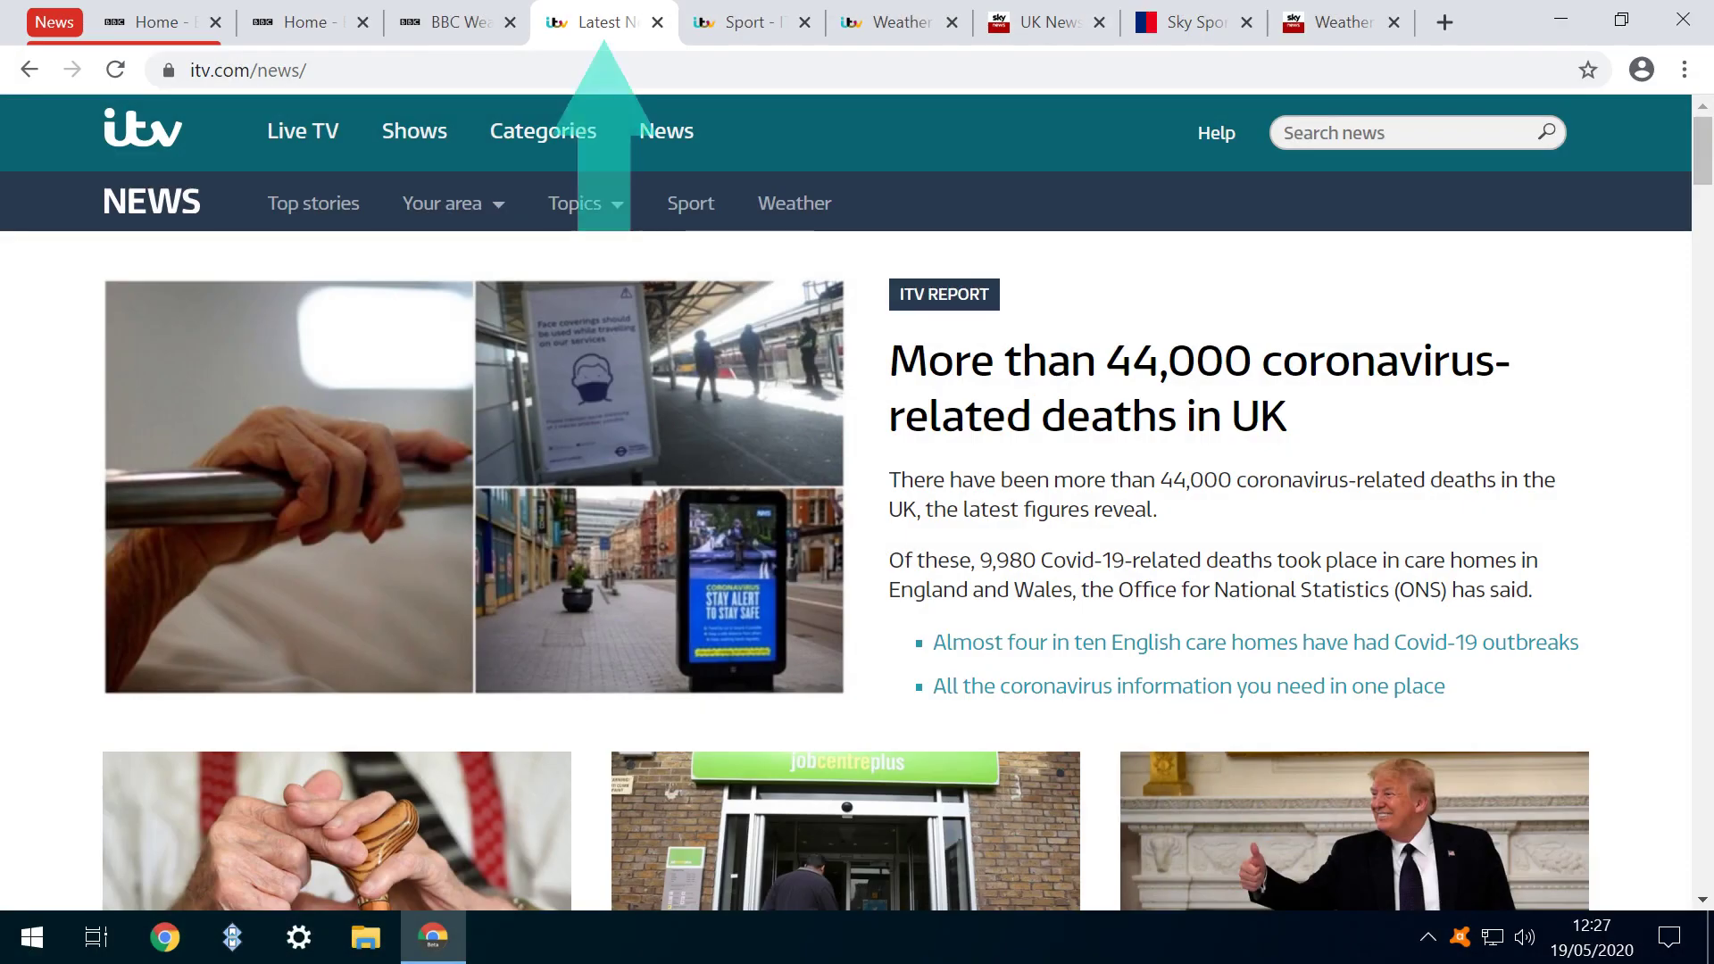
# Add the ITV Latest News tab to the existing News group
pyautogui.rightClick(586, 18)
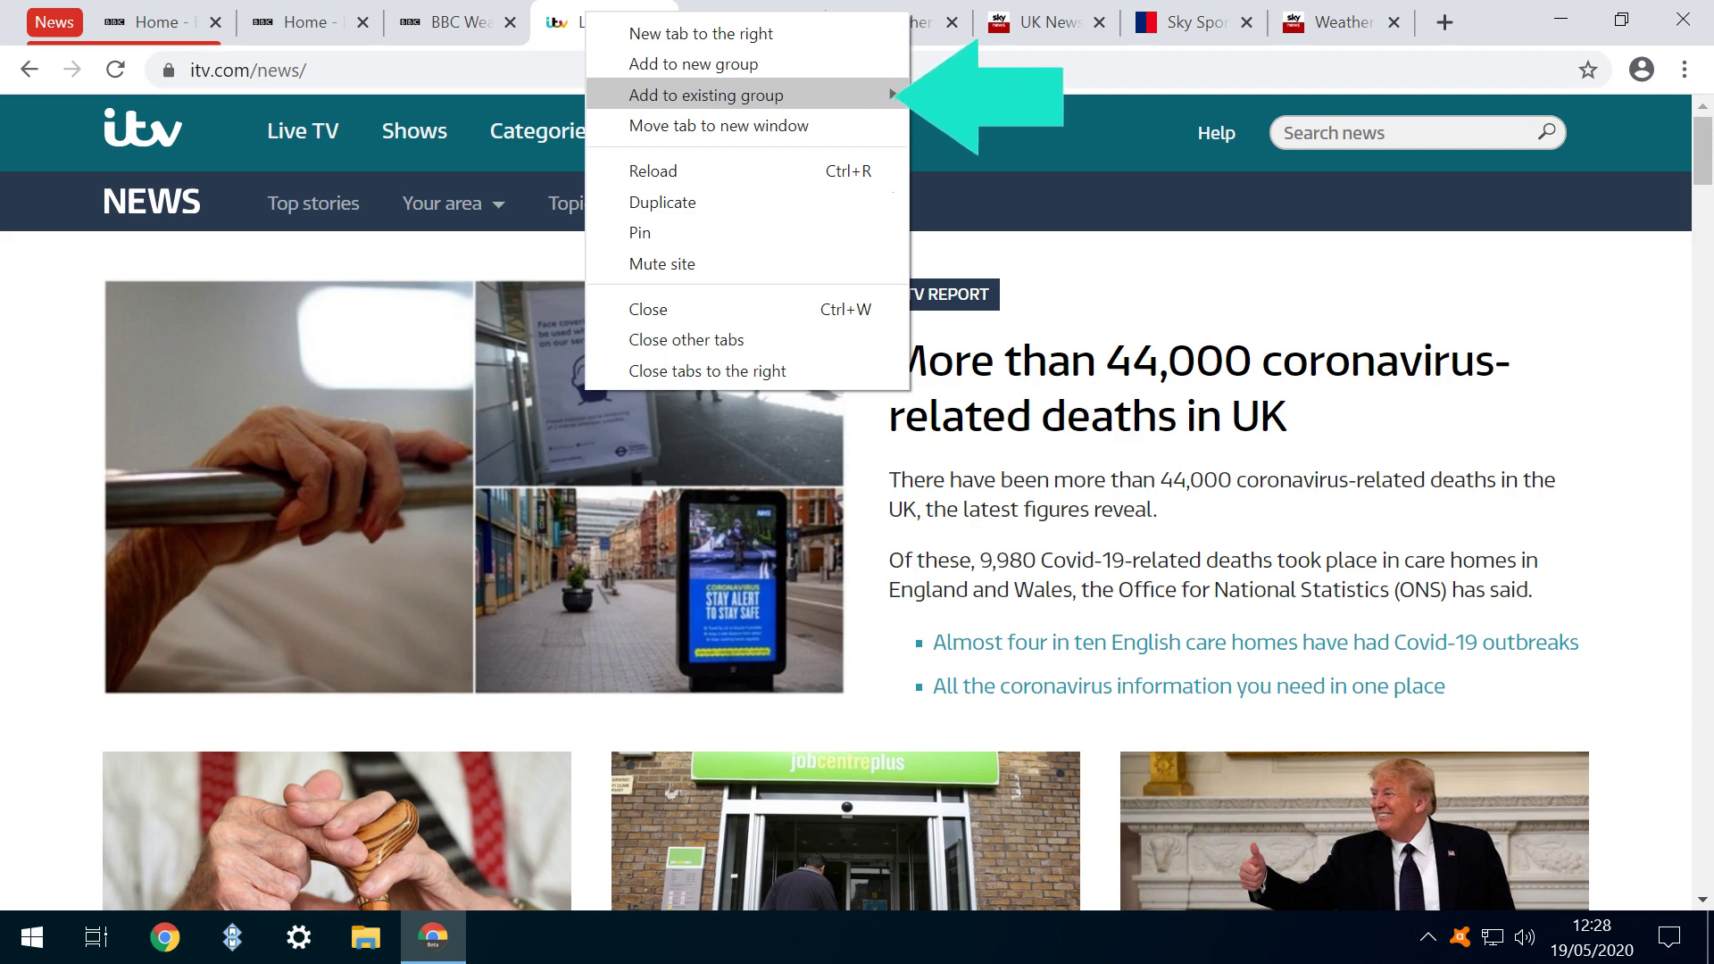
pyautogui.press('Right')
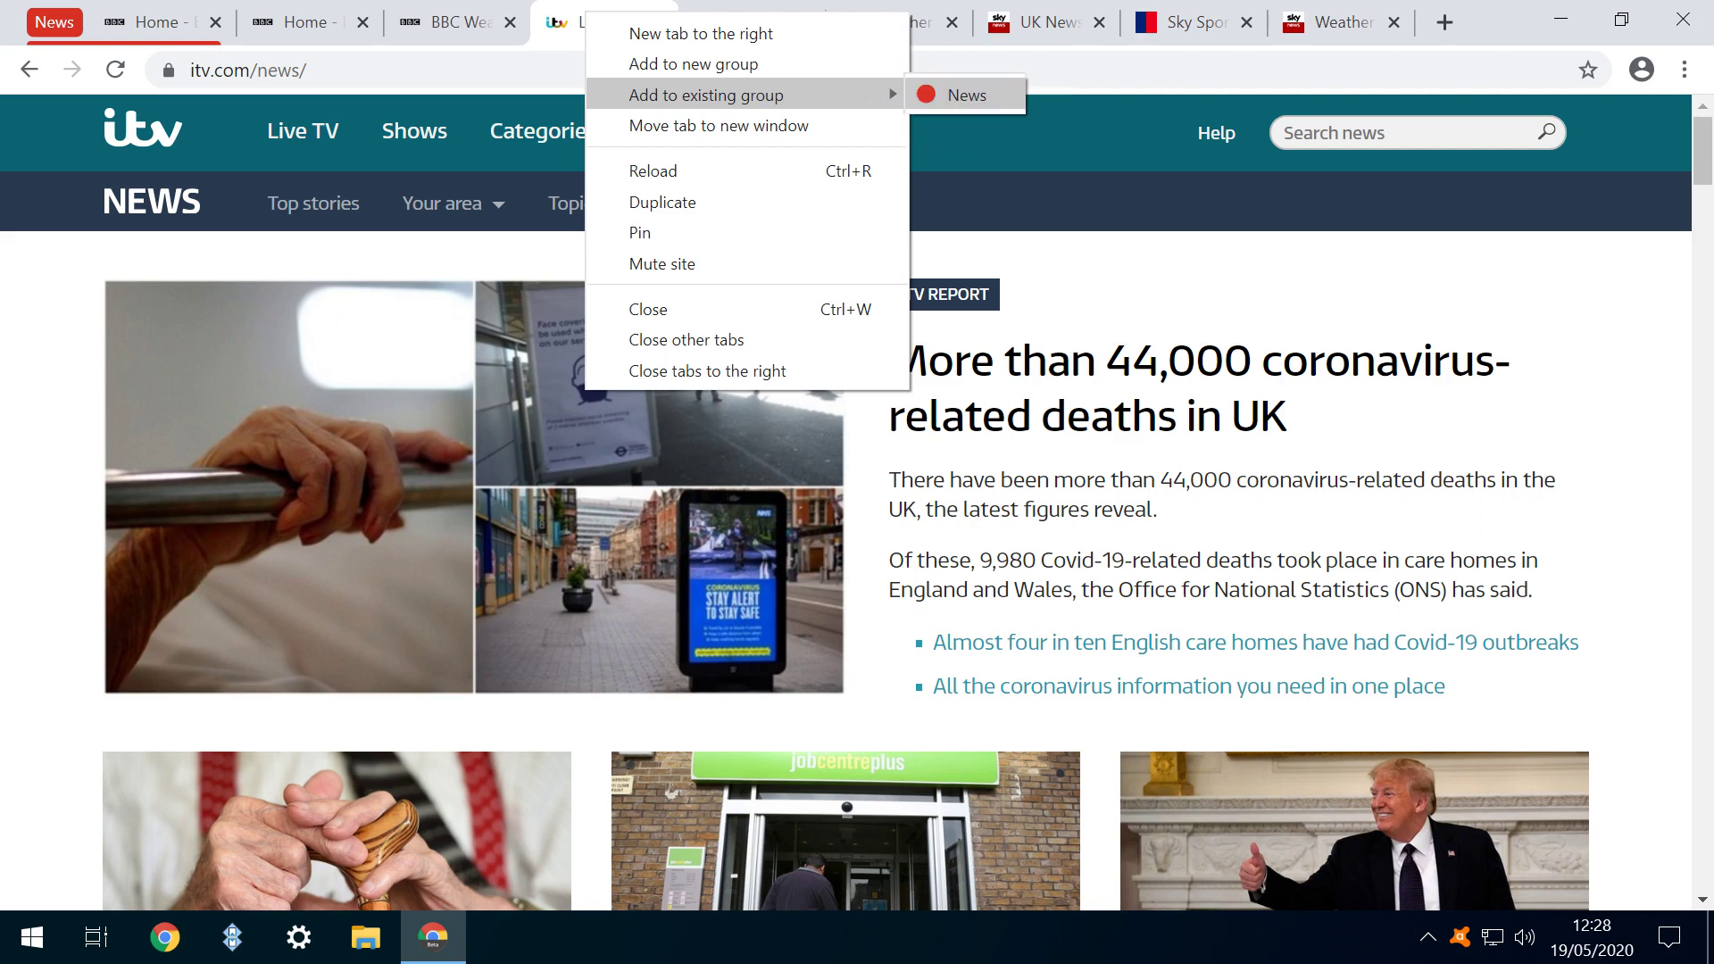
pyautogui.press('Return')
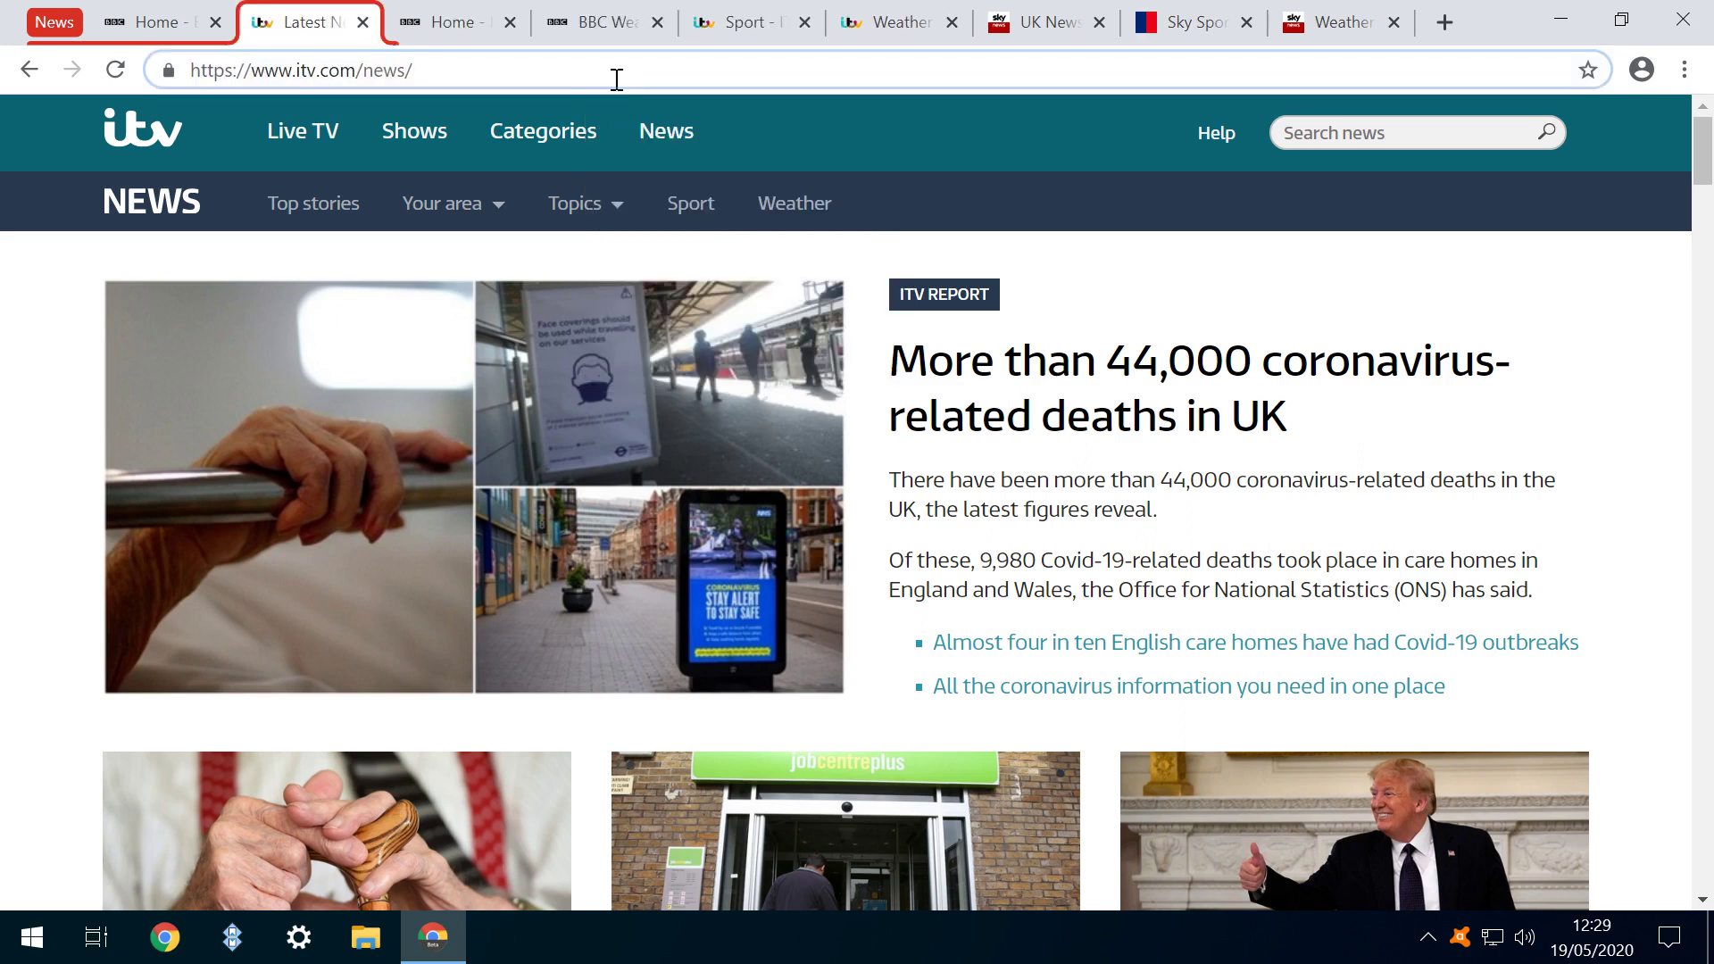
# Add the Sky UK News tab to the News group and return to BBC News
pyautogui.hotkey('ctrl', 'Tab')
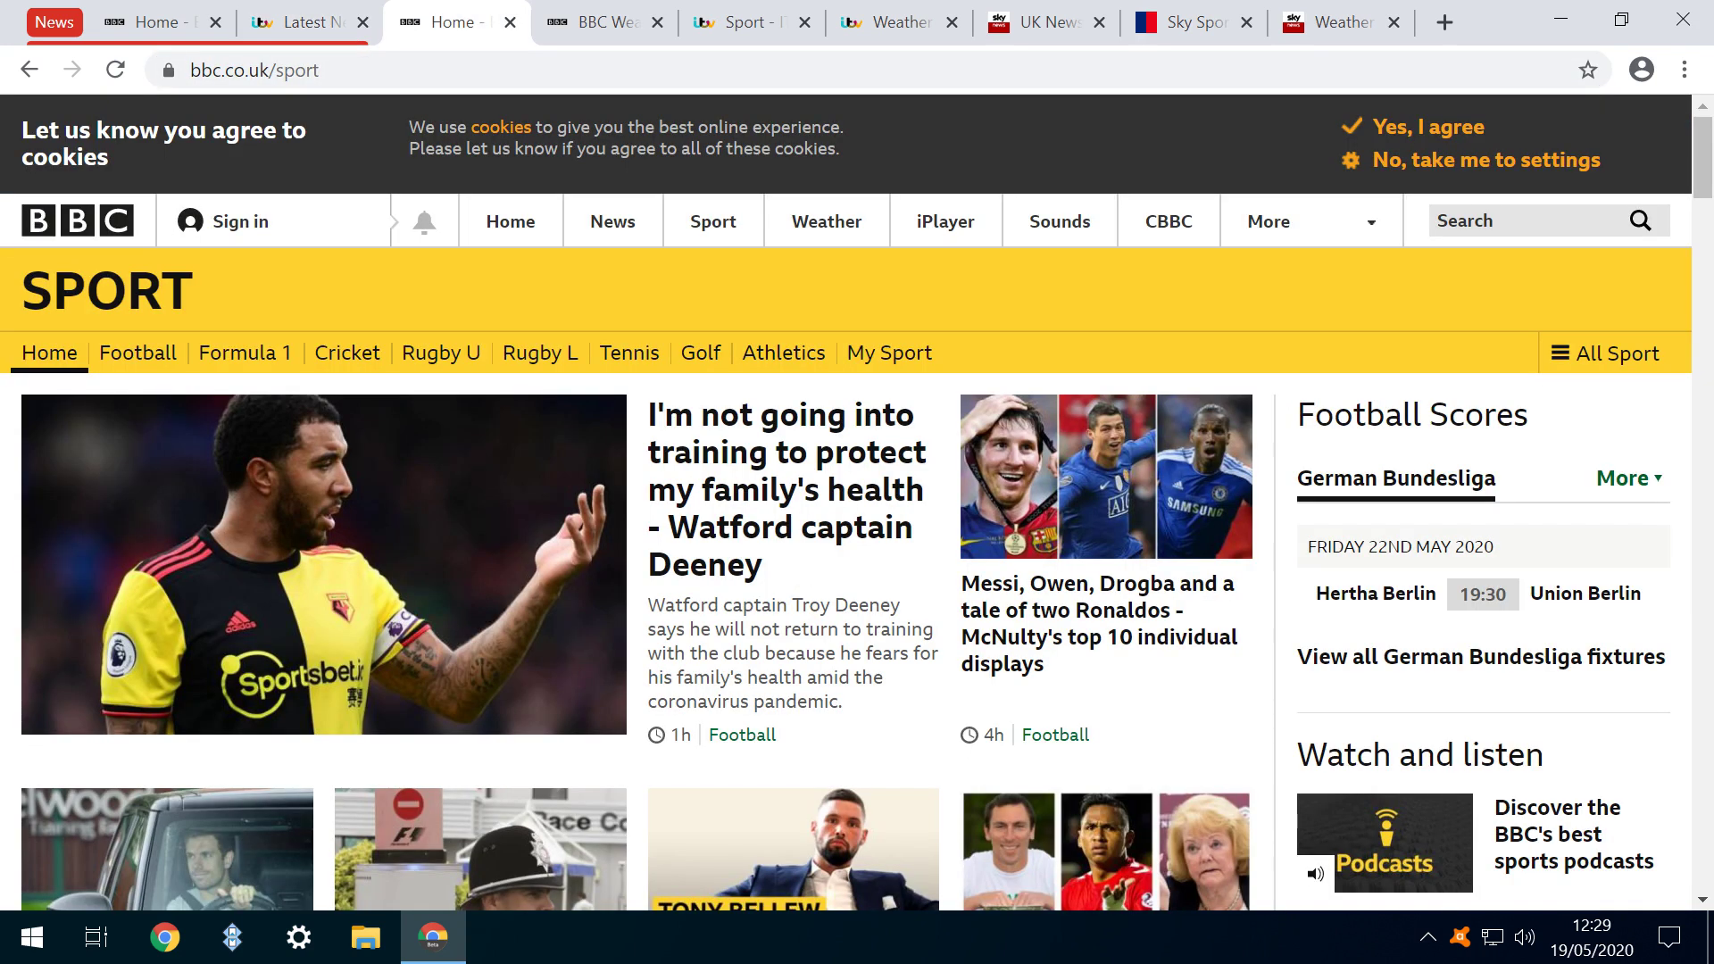
pyautogui.hotkey('ctrl', '7')
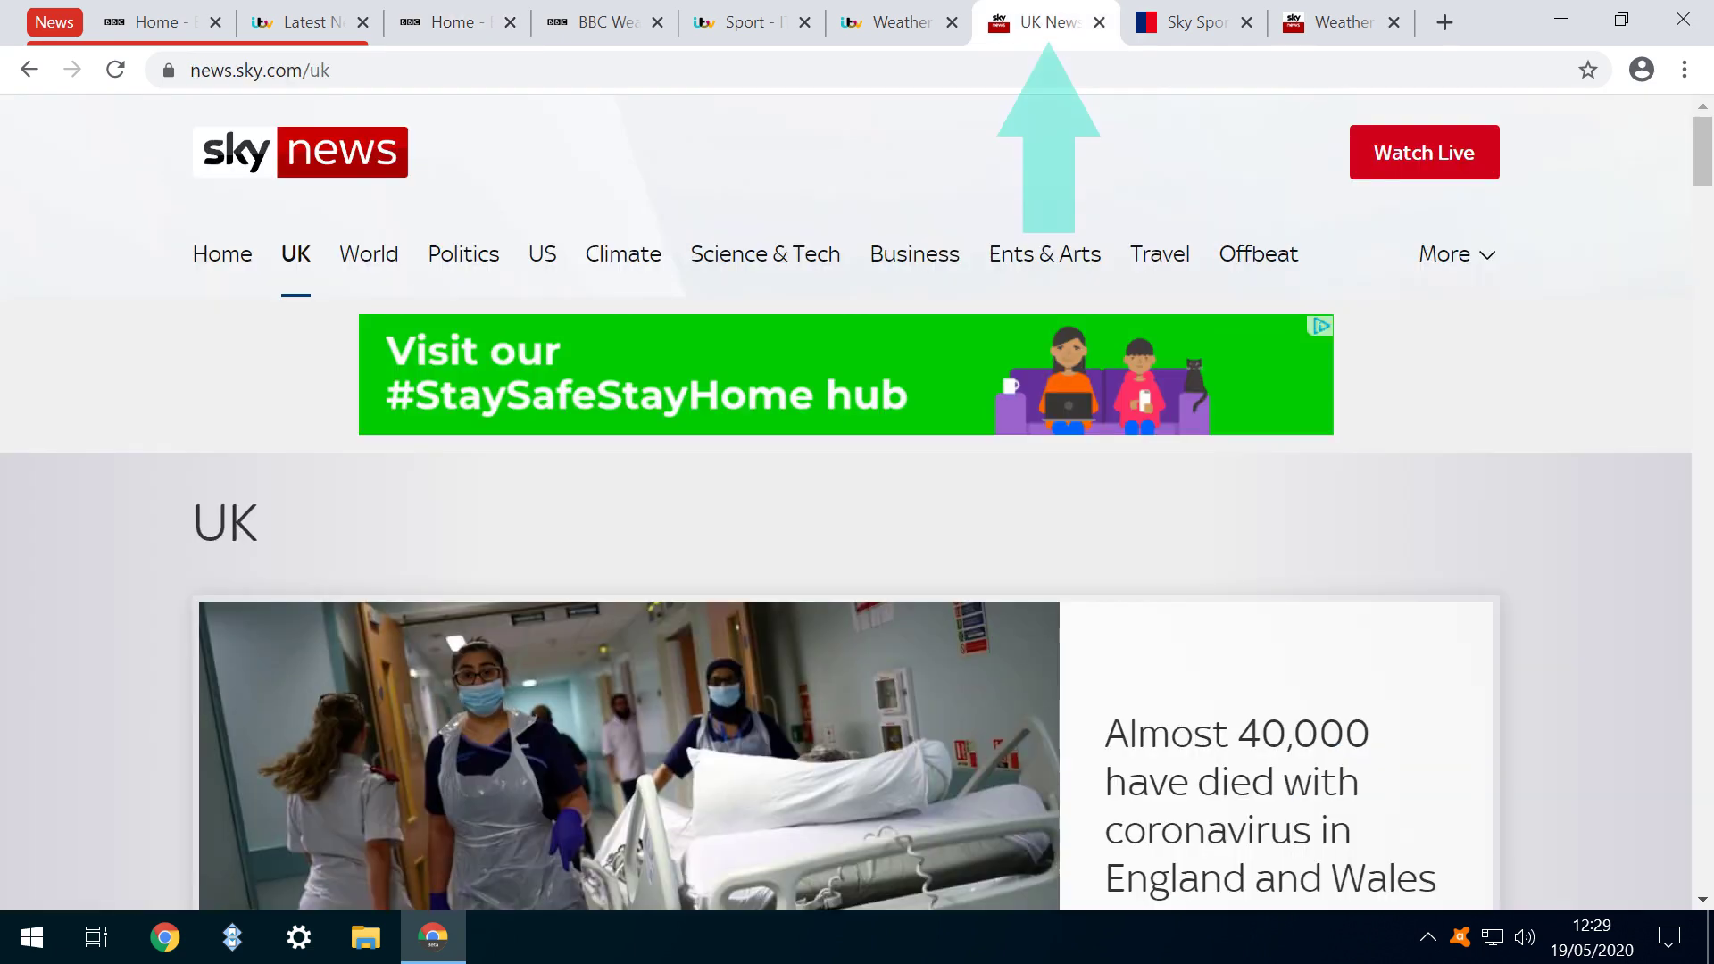
pyautogui.rightClick(1042, 24)
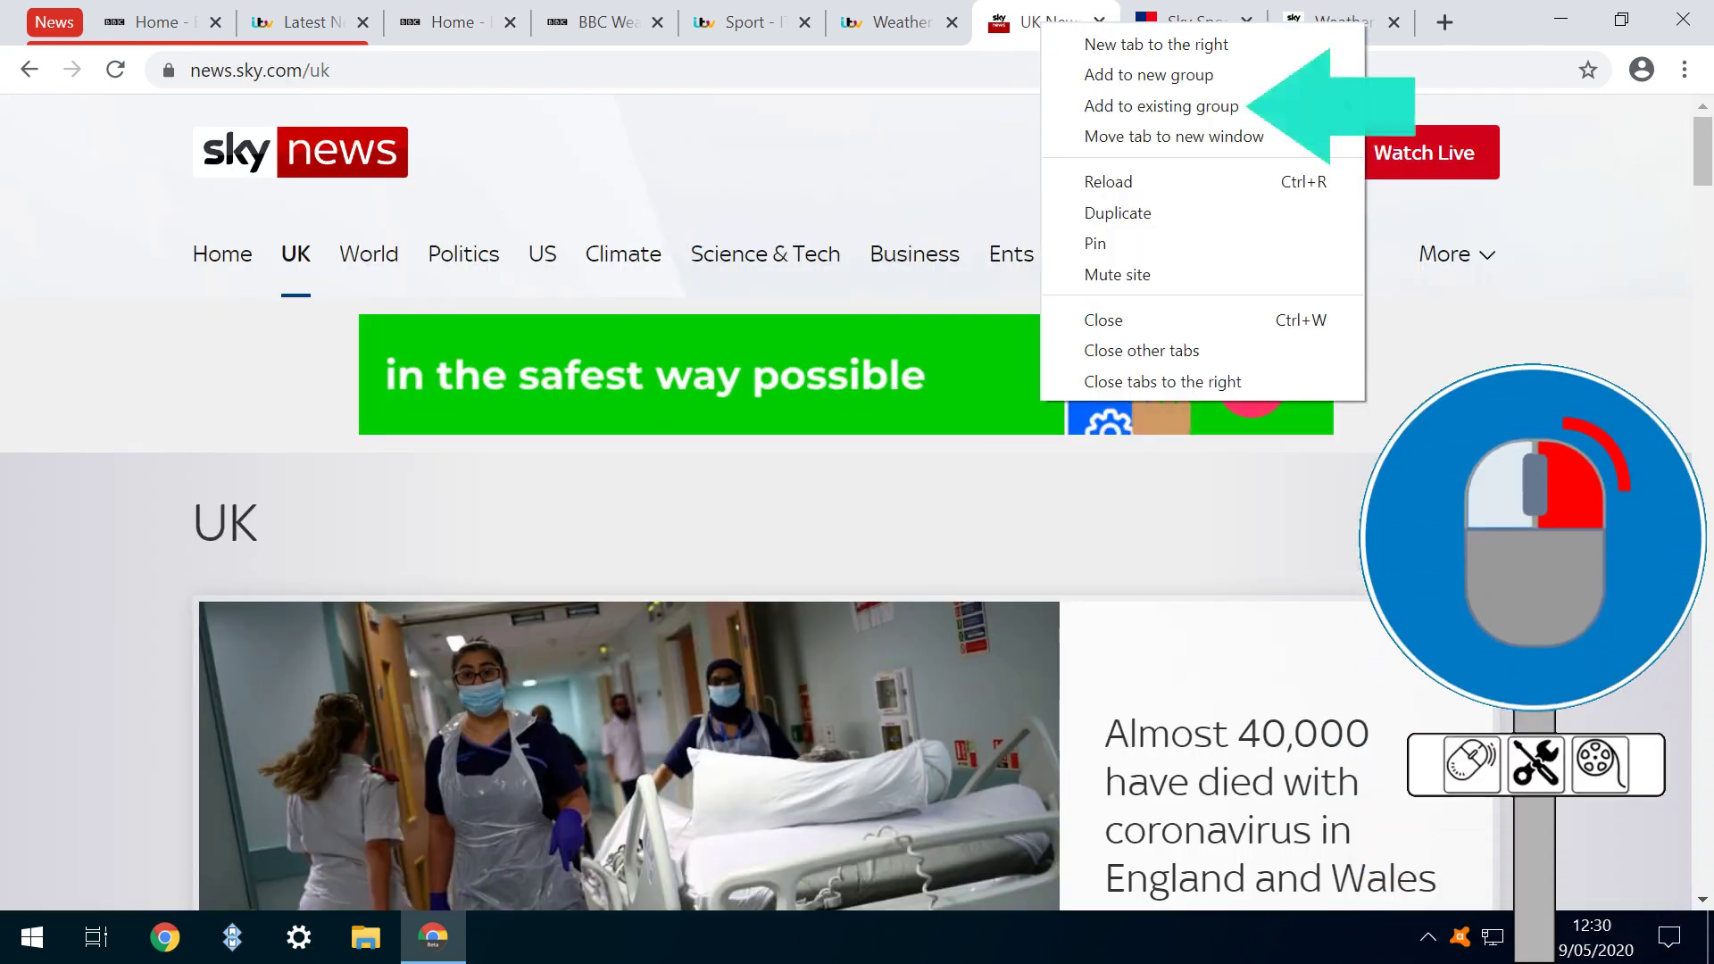
pyautogui.moveTo(1187, 105)
pyautogui.click(1420, 105)
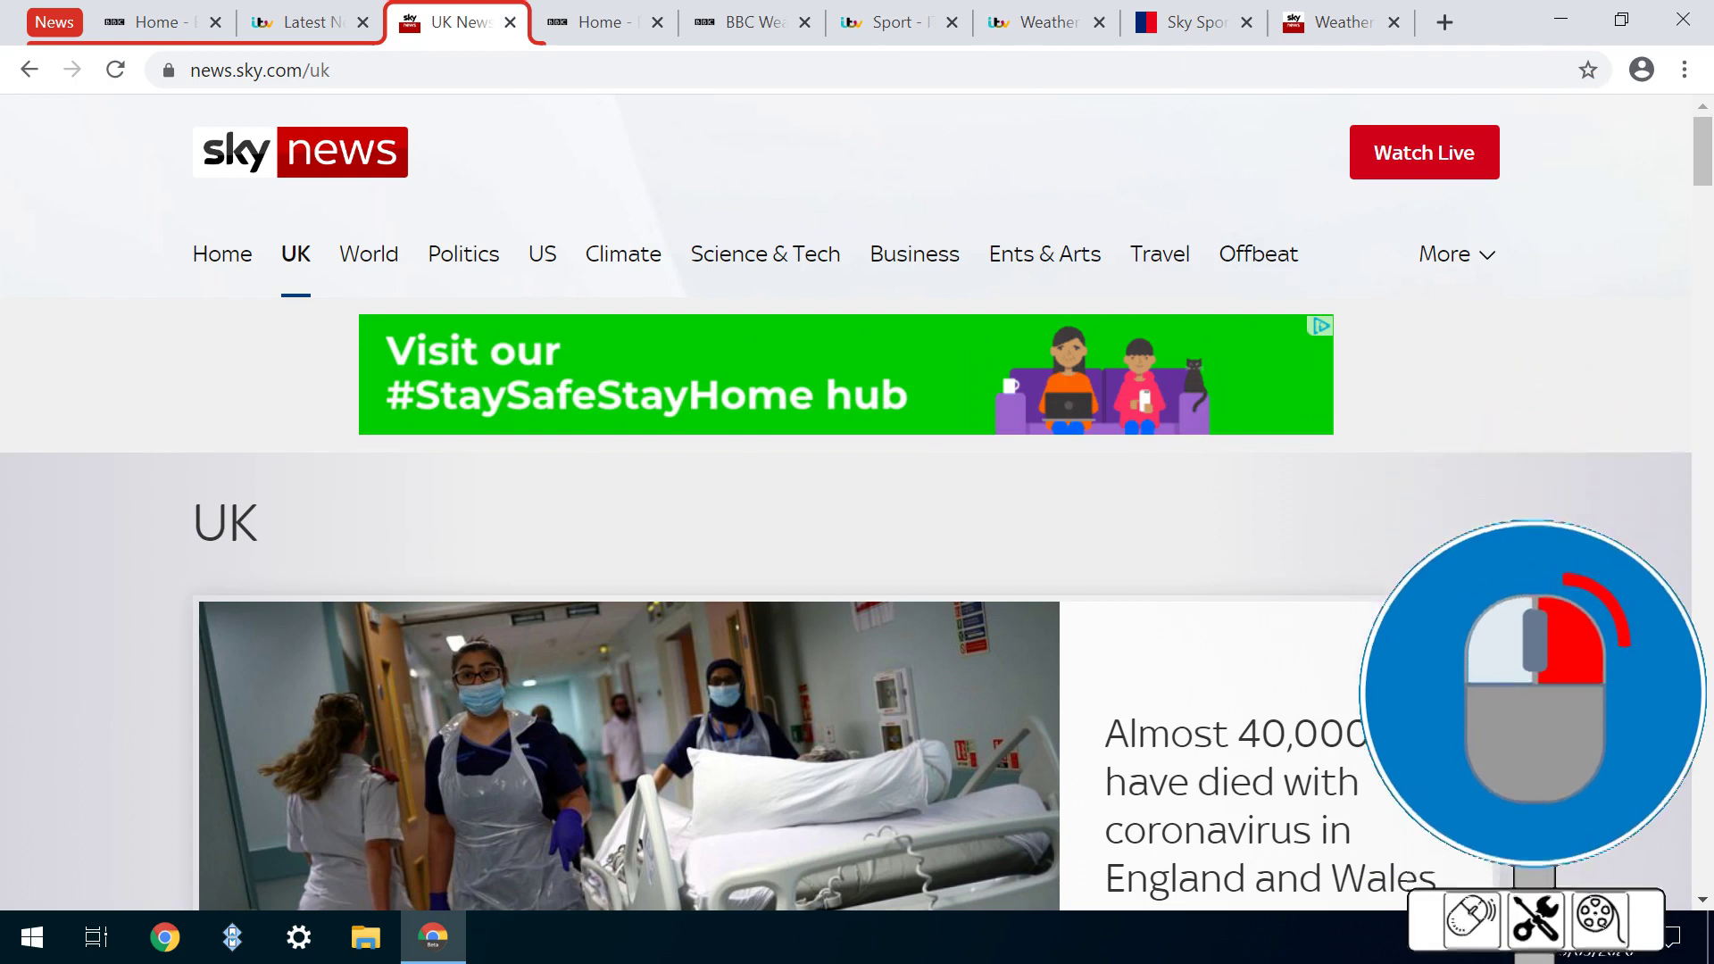
pyautogui.hotkey('ctrl', '1')
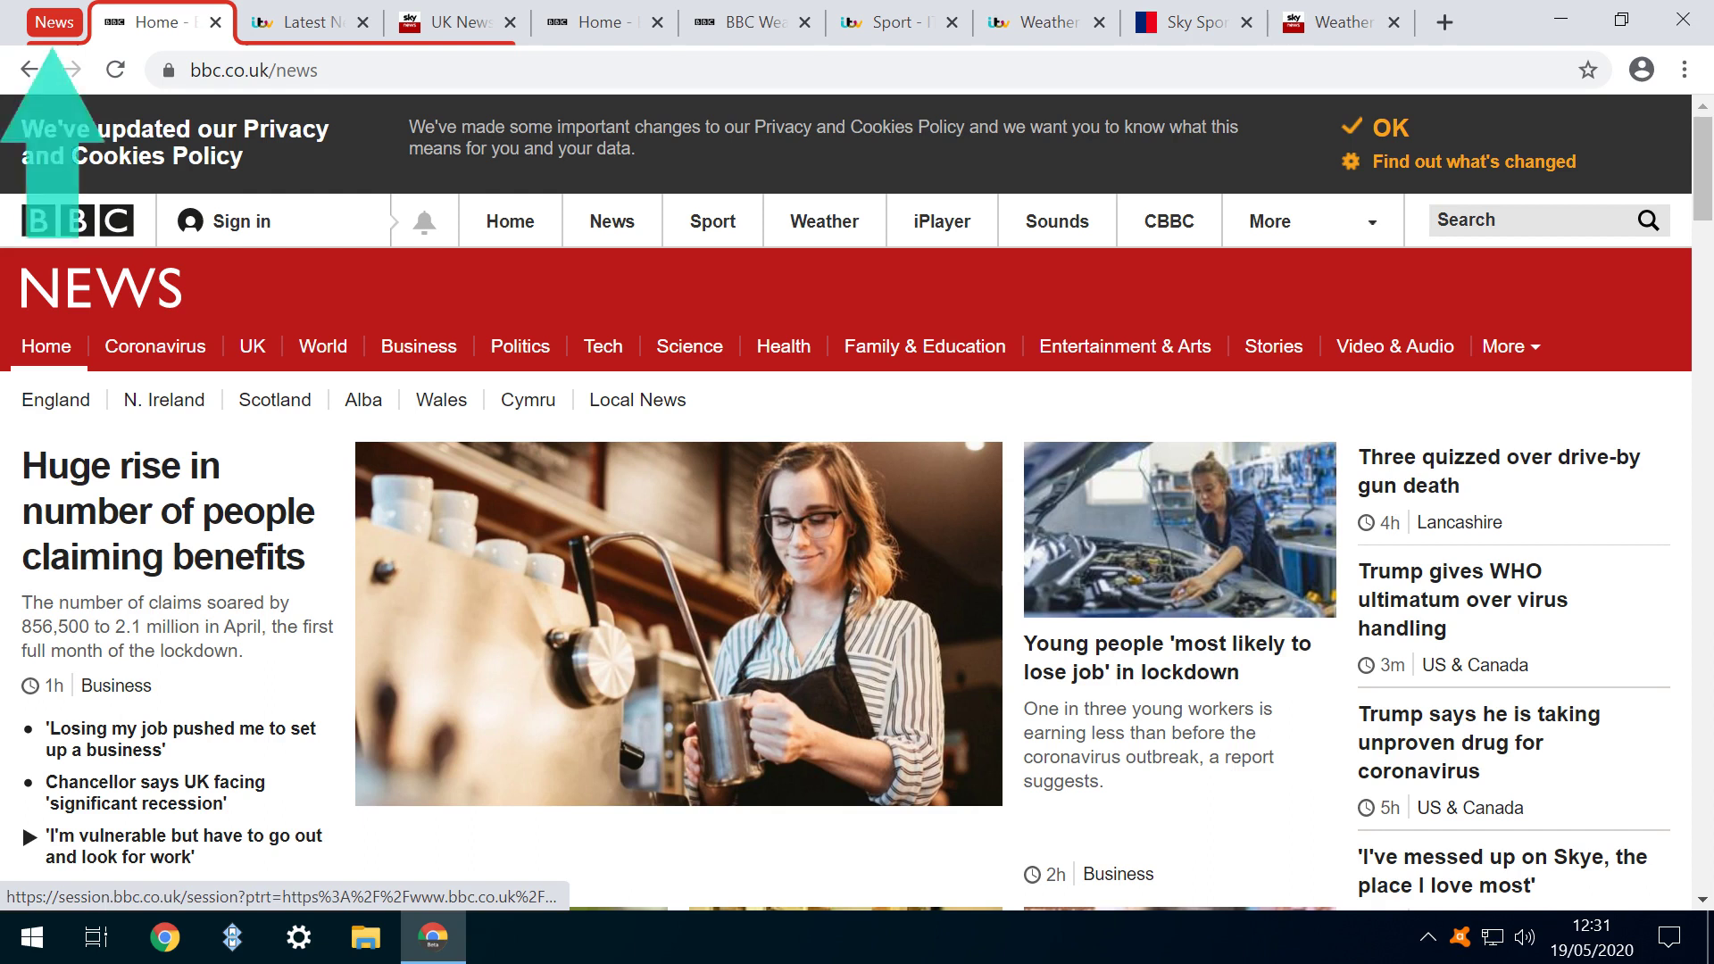
# Move the News group leftmost in the tab strip, with BBC News ahead of ITV
pyautogui.moveTo(54, 21); pyautogui.dragTo(939, 21)
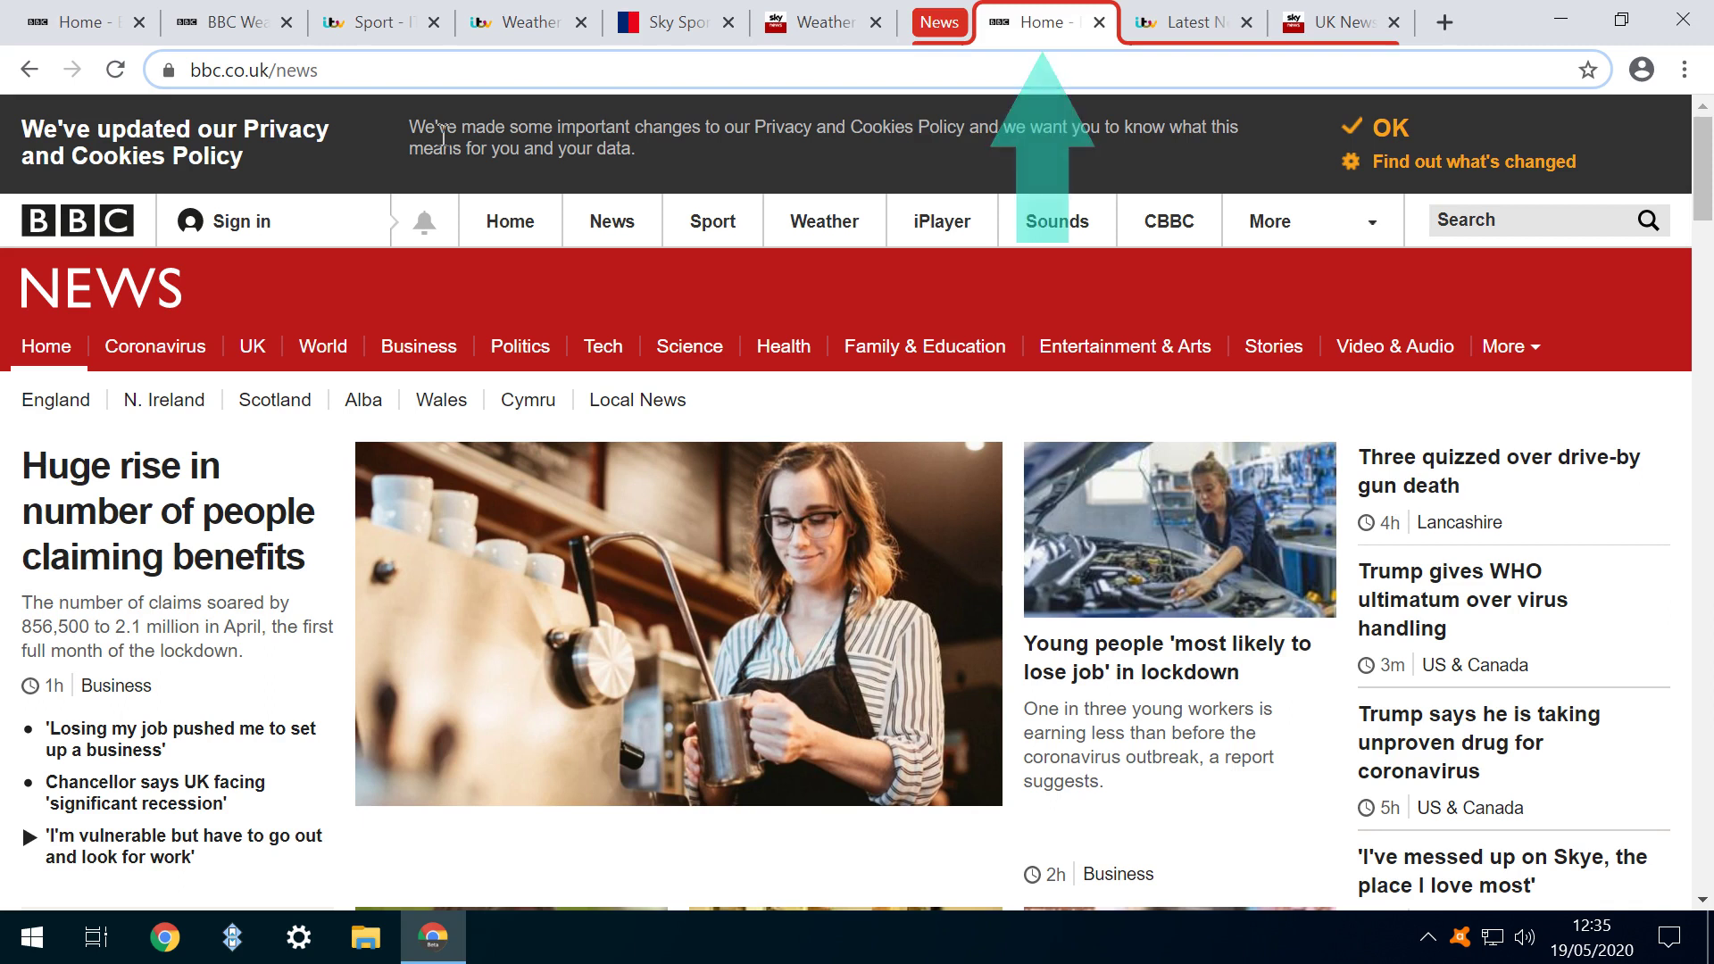
pyautogui.hotkey('ctrl', 'shift', 'pagedown')
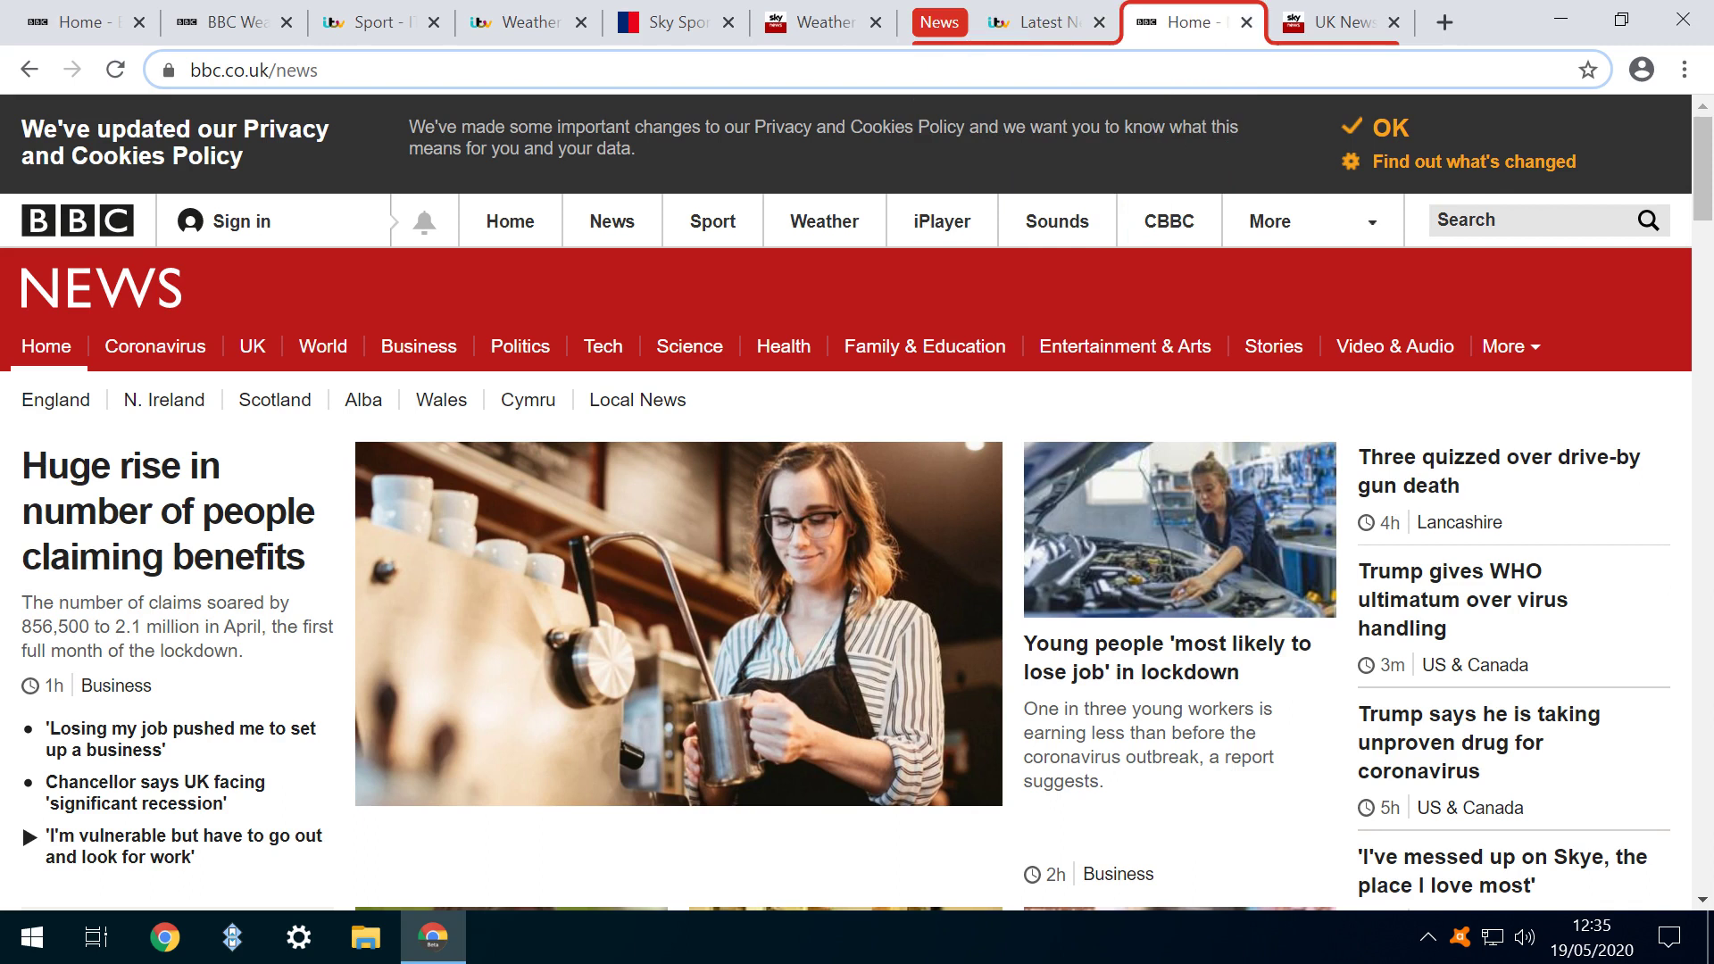
pyautogui.hotkey('ctrl', 'pageup')
pyautogui.hotkey('ctrl', 'shift', 'pageup')
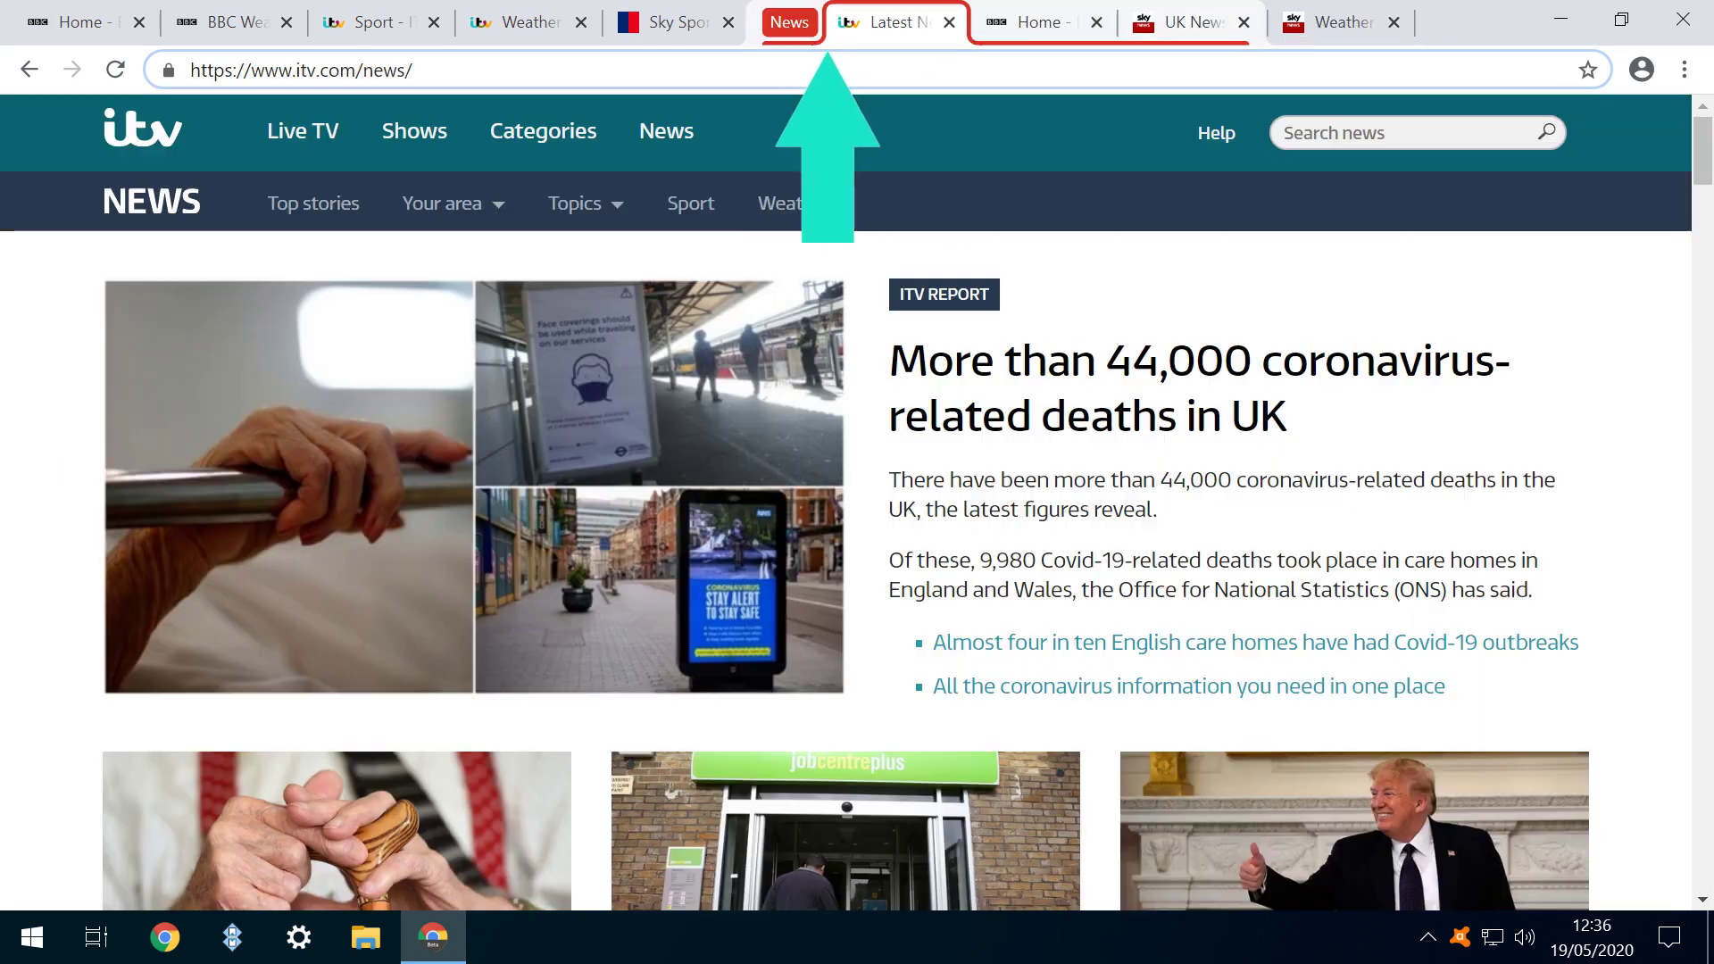
pyautogui.hotkey('ctrl', 'shift', 'pageup')
pyautogui.hotkey('ctrl', 'shift', 'pageup')
pyautogui.hotkey('ctrl', 'shift', 'pageup')
pyautogui.hotkey('ctrl', 'shift', 'pageup')
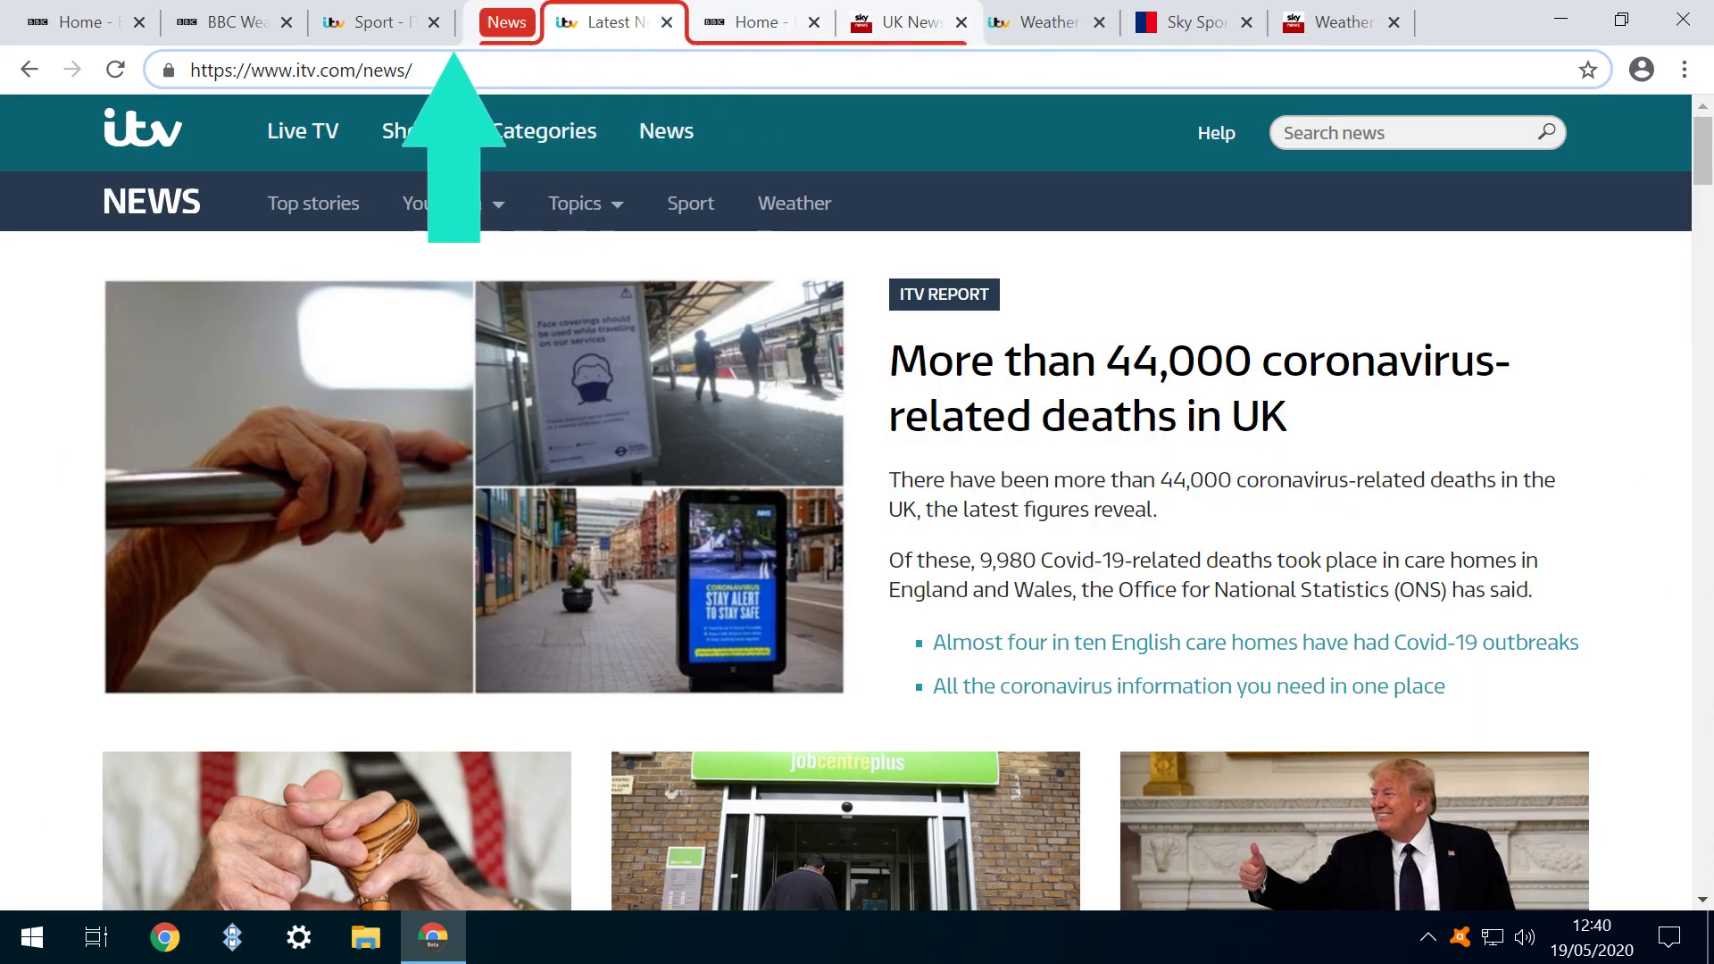
pyautogui.hotkey('ctrl', 'shift', 'pageup')
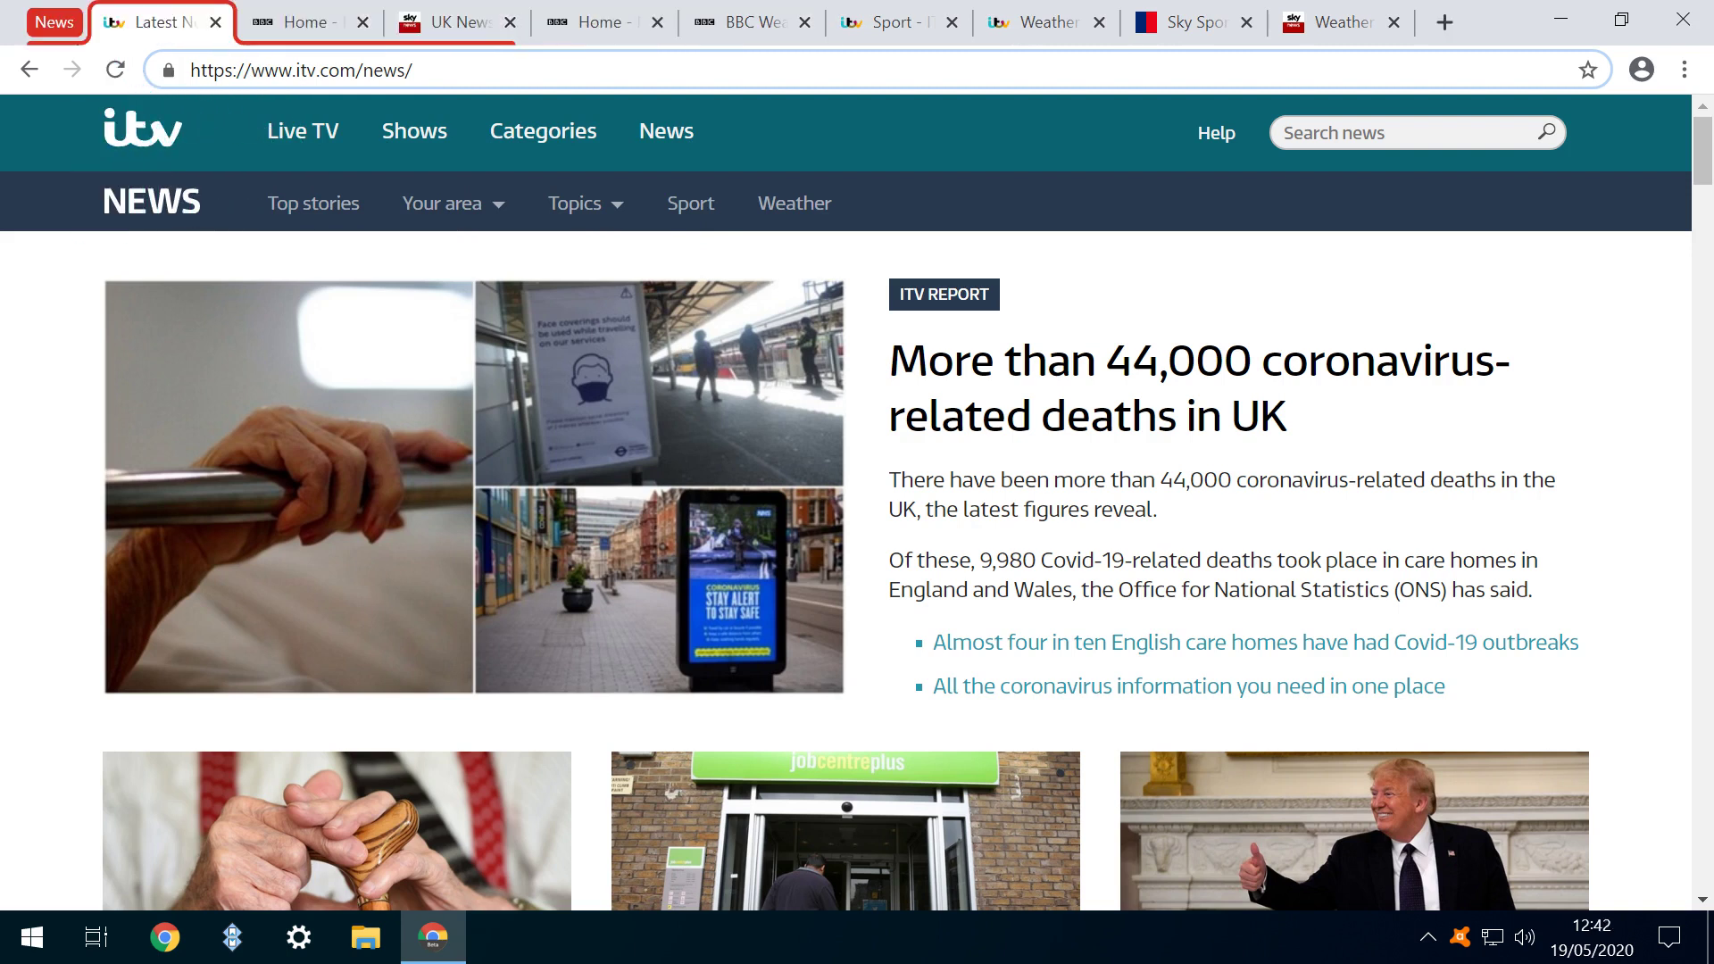
pyautogui.hotkey('ctrl', 'pagedown')
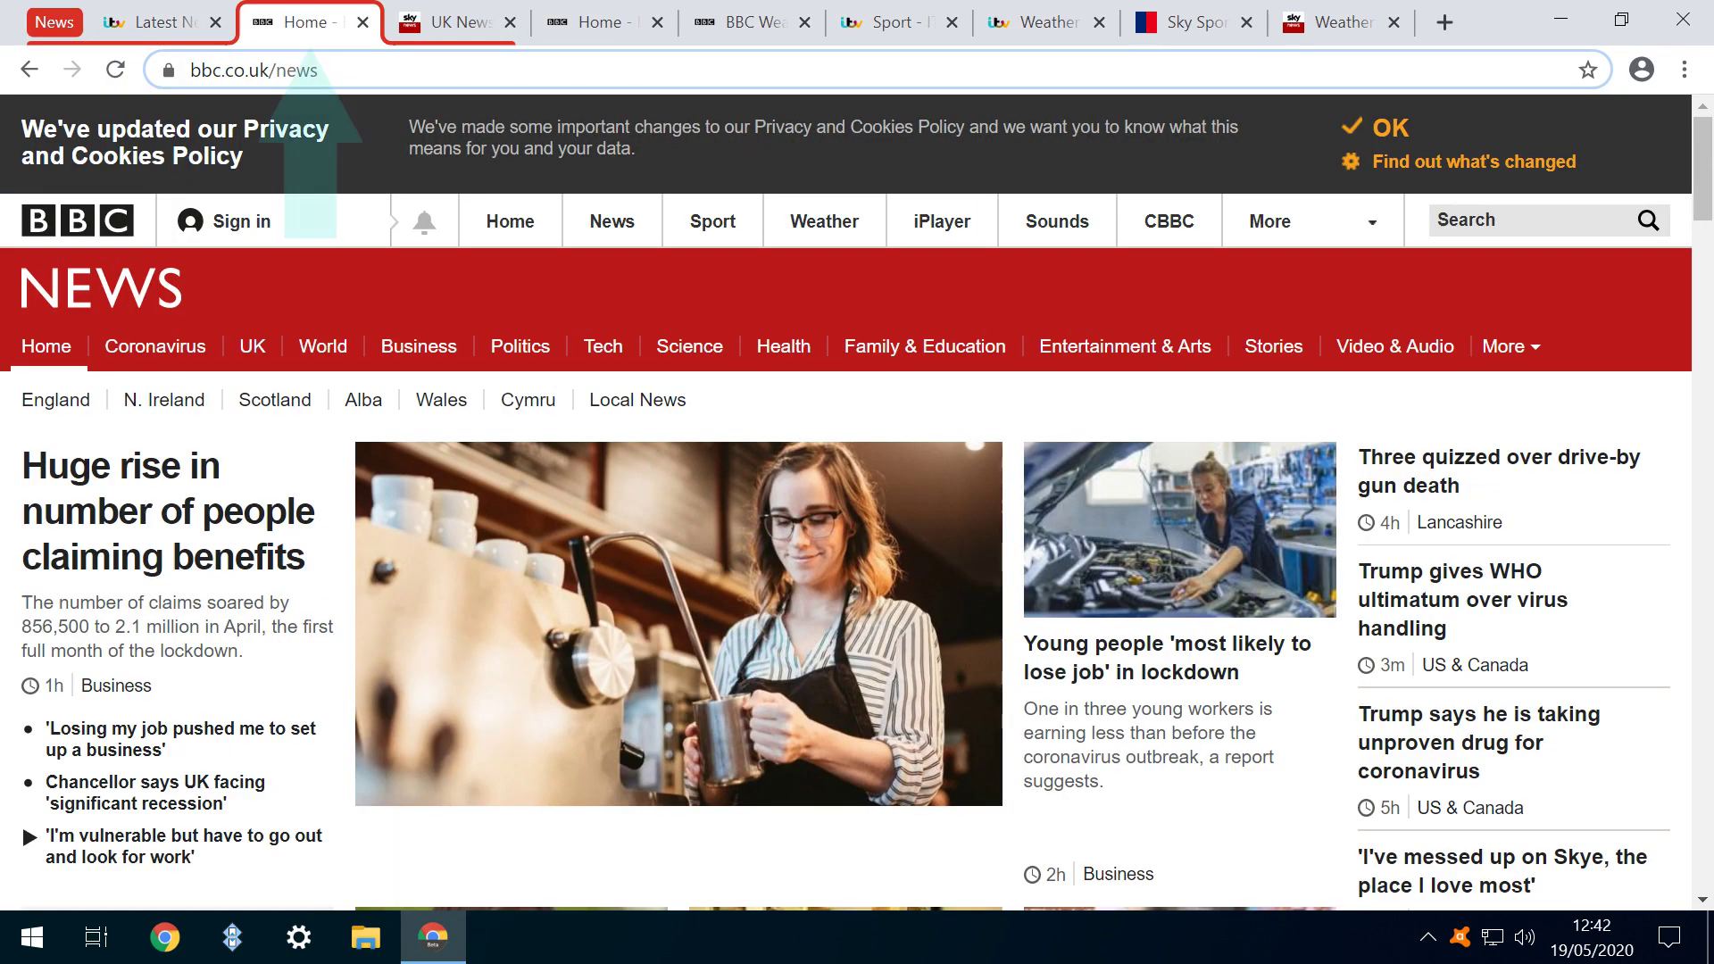
pyautogui.hotkey('ctrl', 'shift', 'pageup')
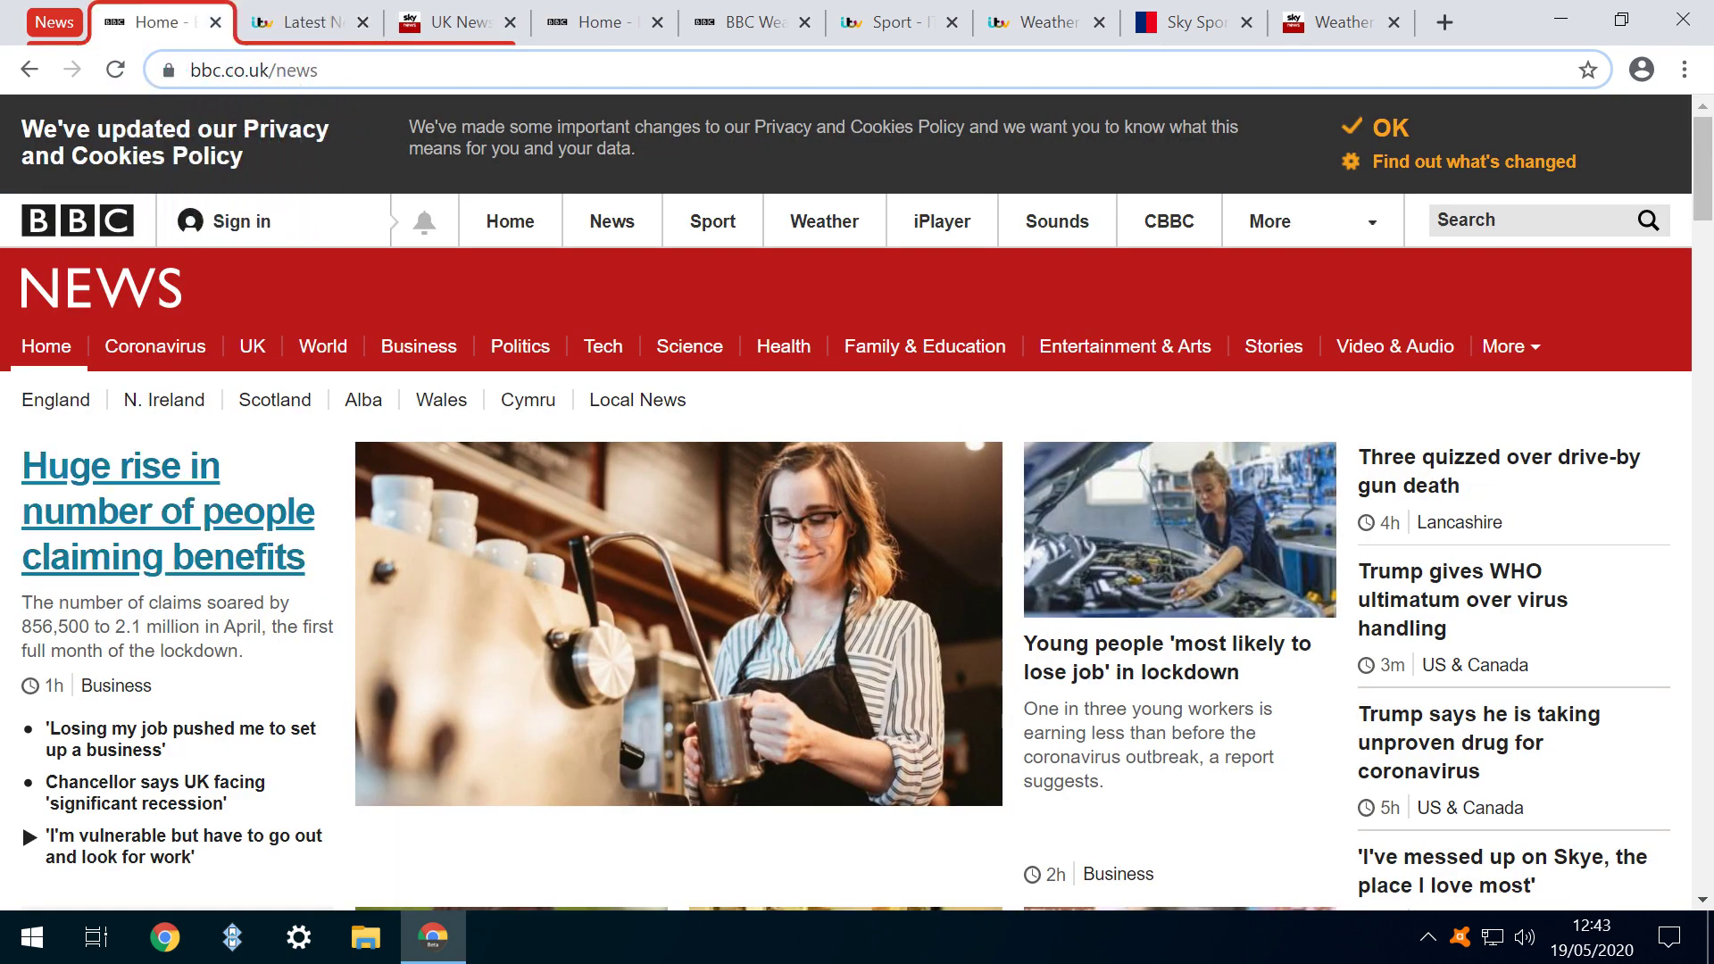
# Select the BBC Sport, ITV Sport and Sky Sports tabs together
pyautogui.hotkey('ctrl', '4')
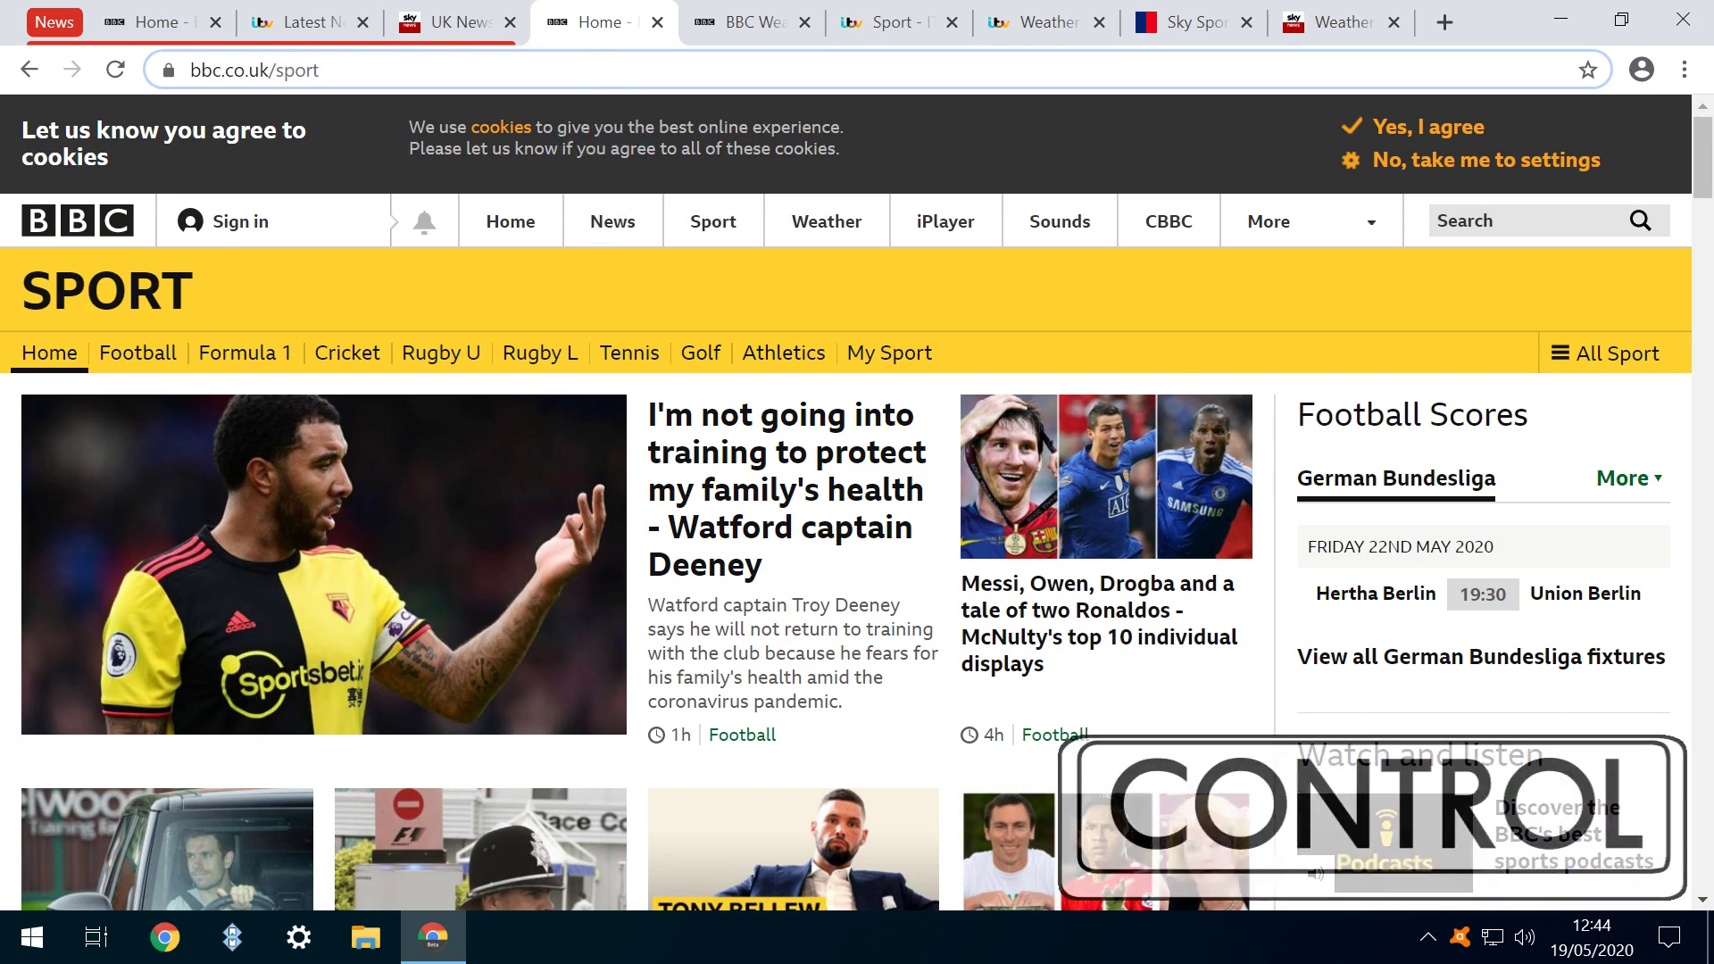
pyautogui.hotkey('ctrl', '6')
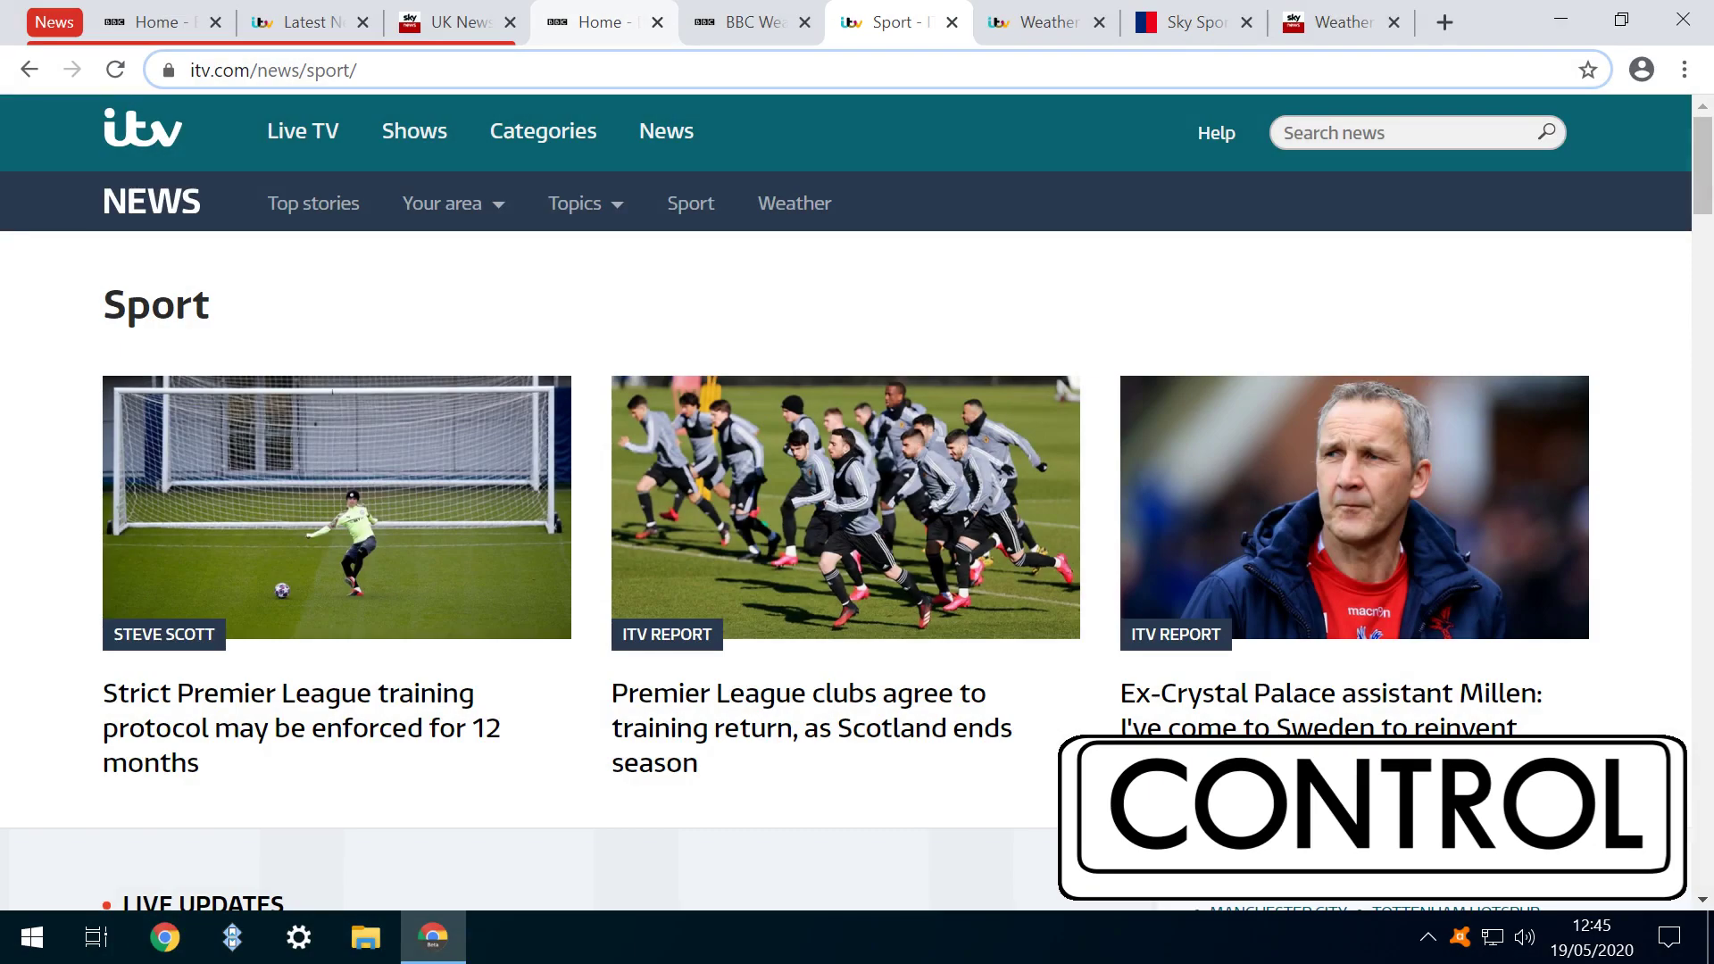
pyautogui.hotkey('ctrl', '8')
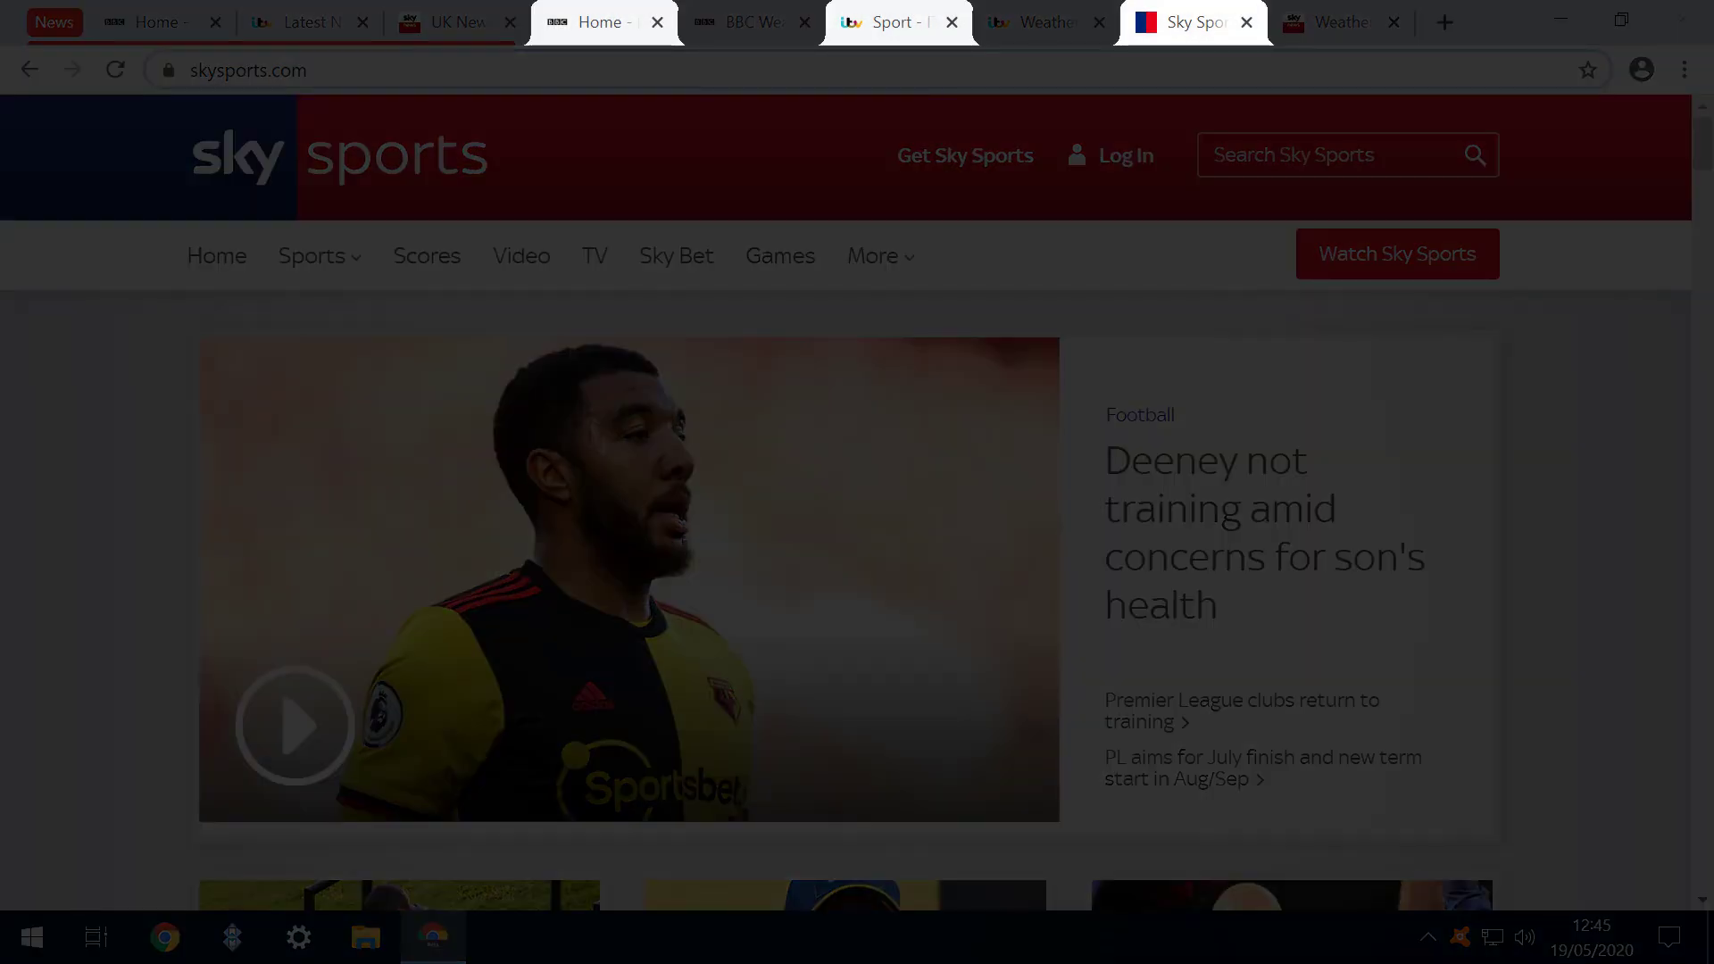
# Put the selected BBC Sport, ITV Sport and Sky Sports tabs into a new blue group named 'Sport'
pyautogui.rightClick(596, 27)
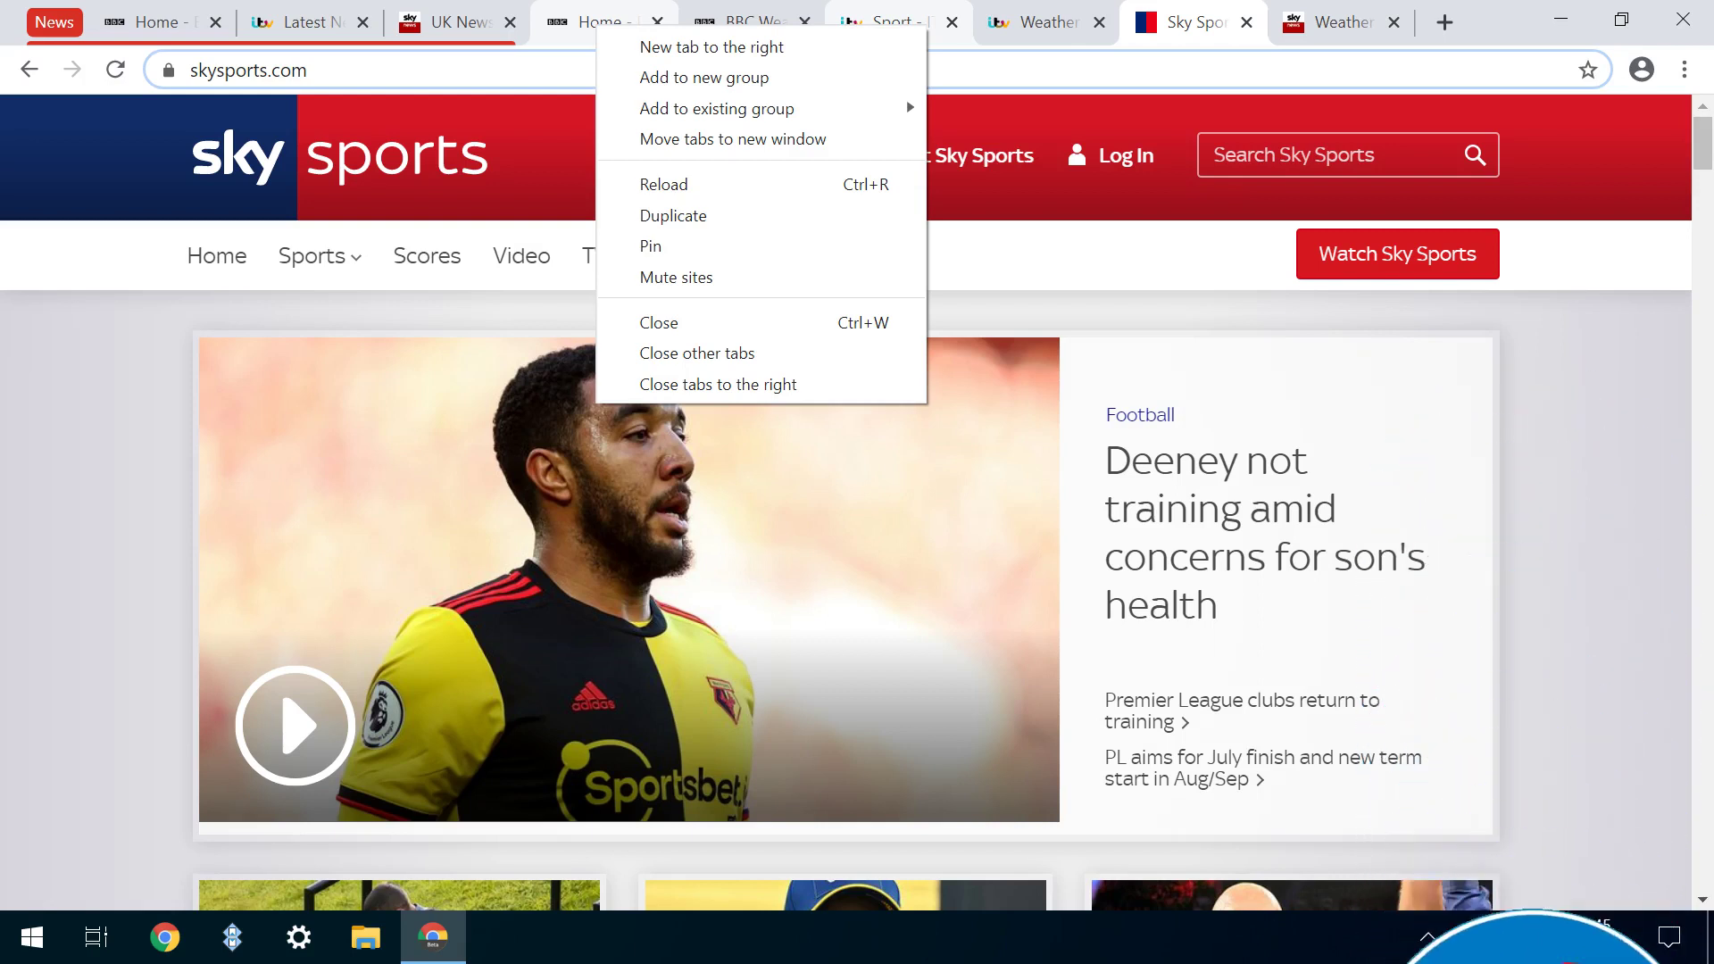
pyautogui.click(907, 99)
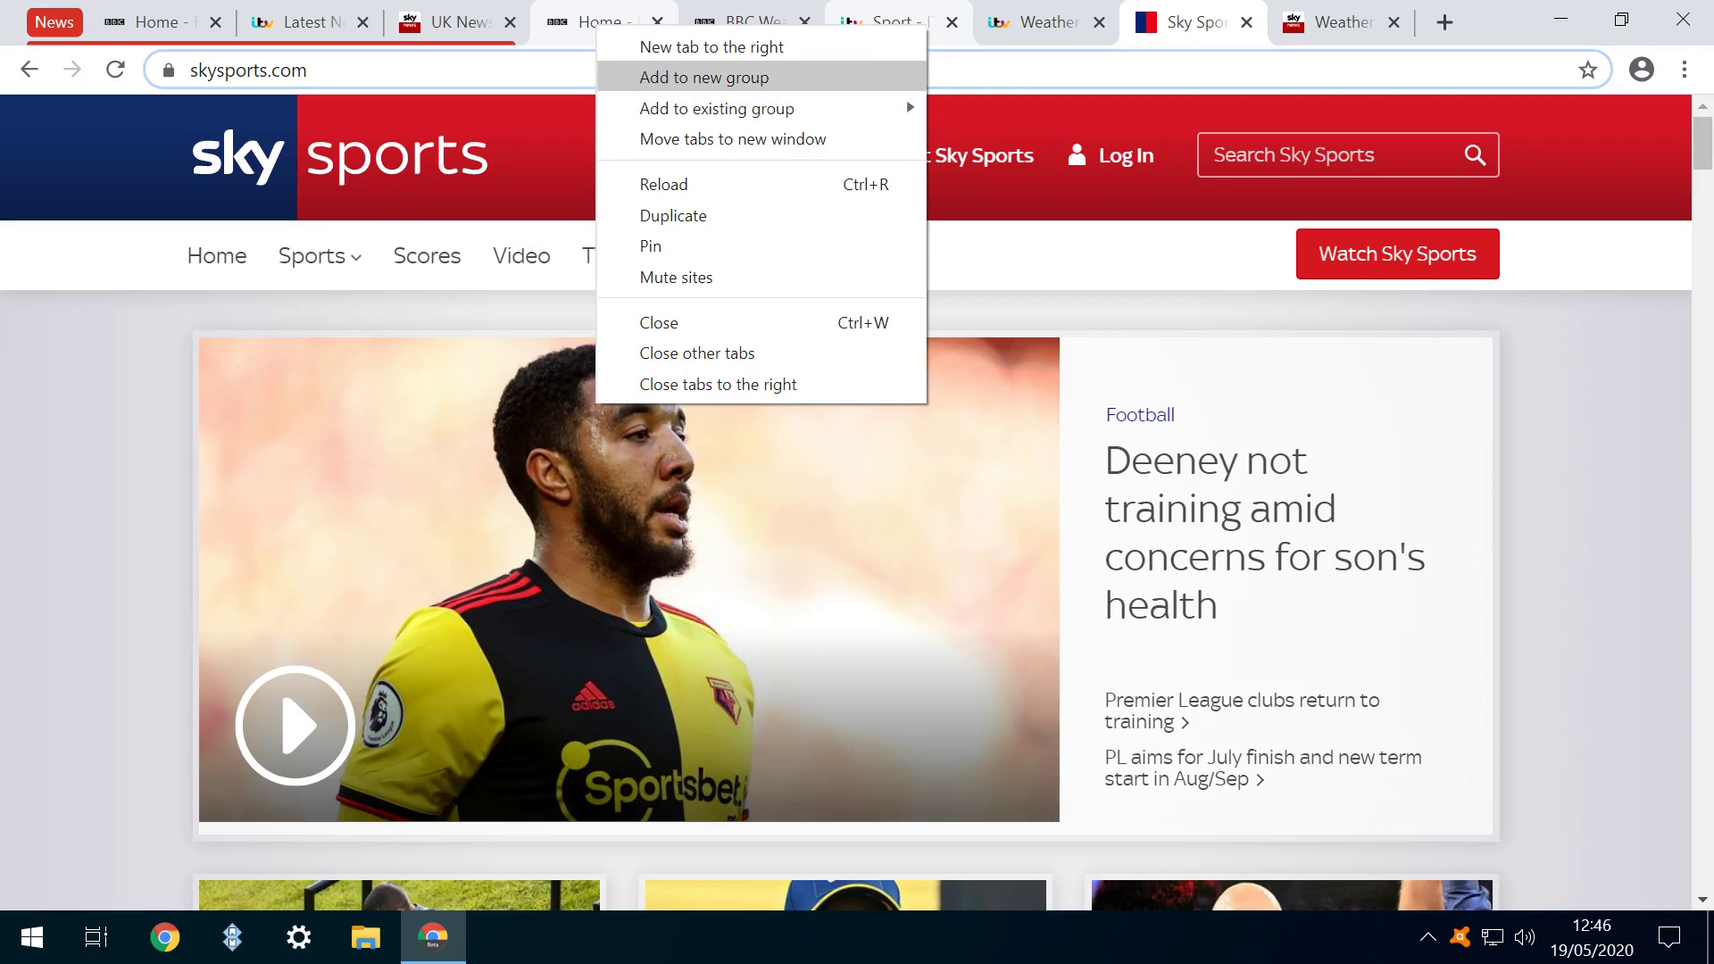
pyautogui.press('Return')
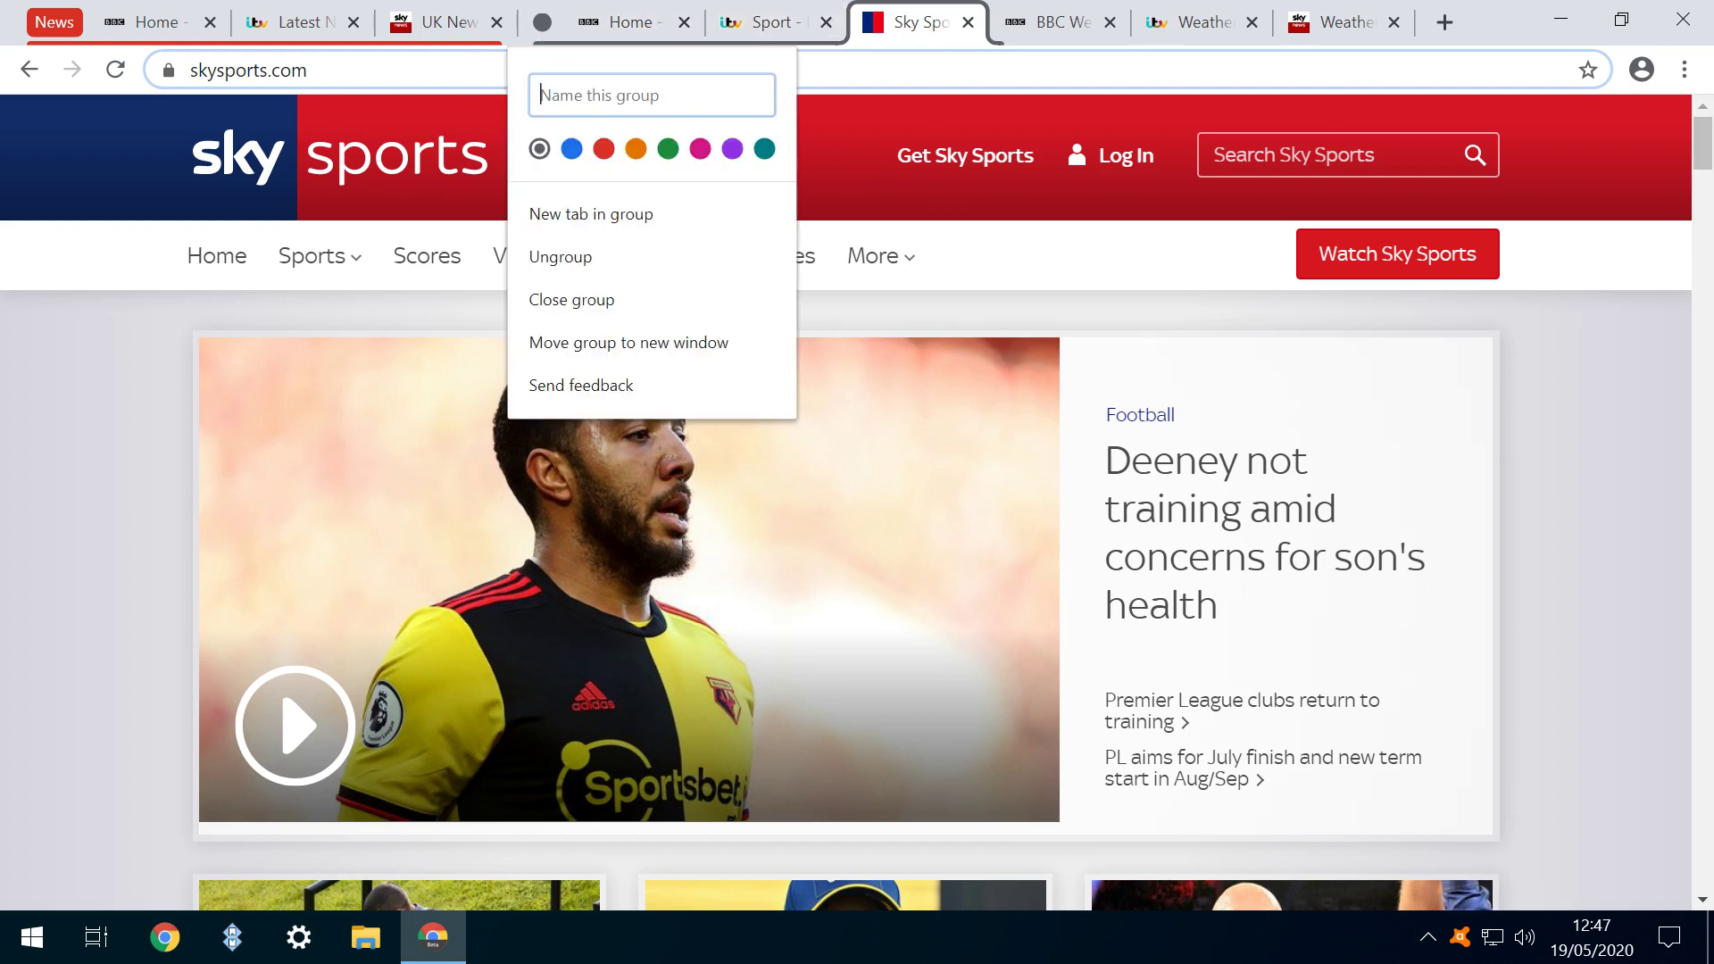
pyautogui.write('Sport')
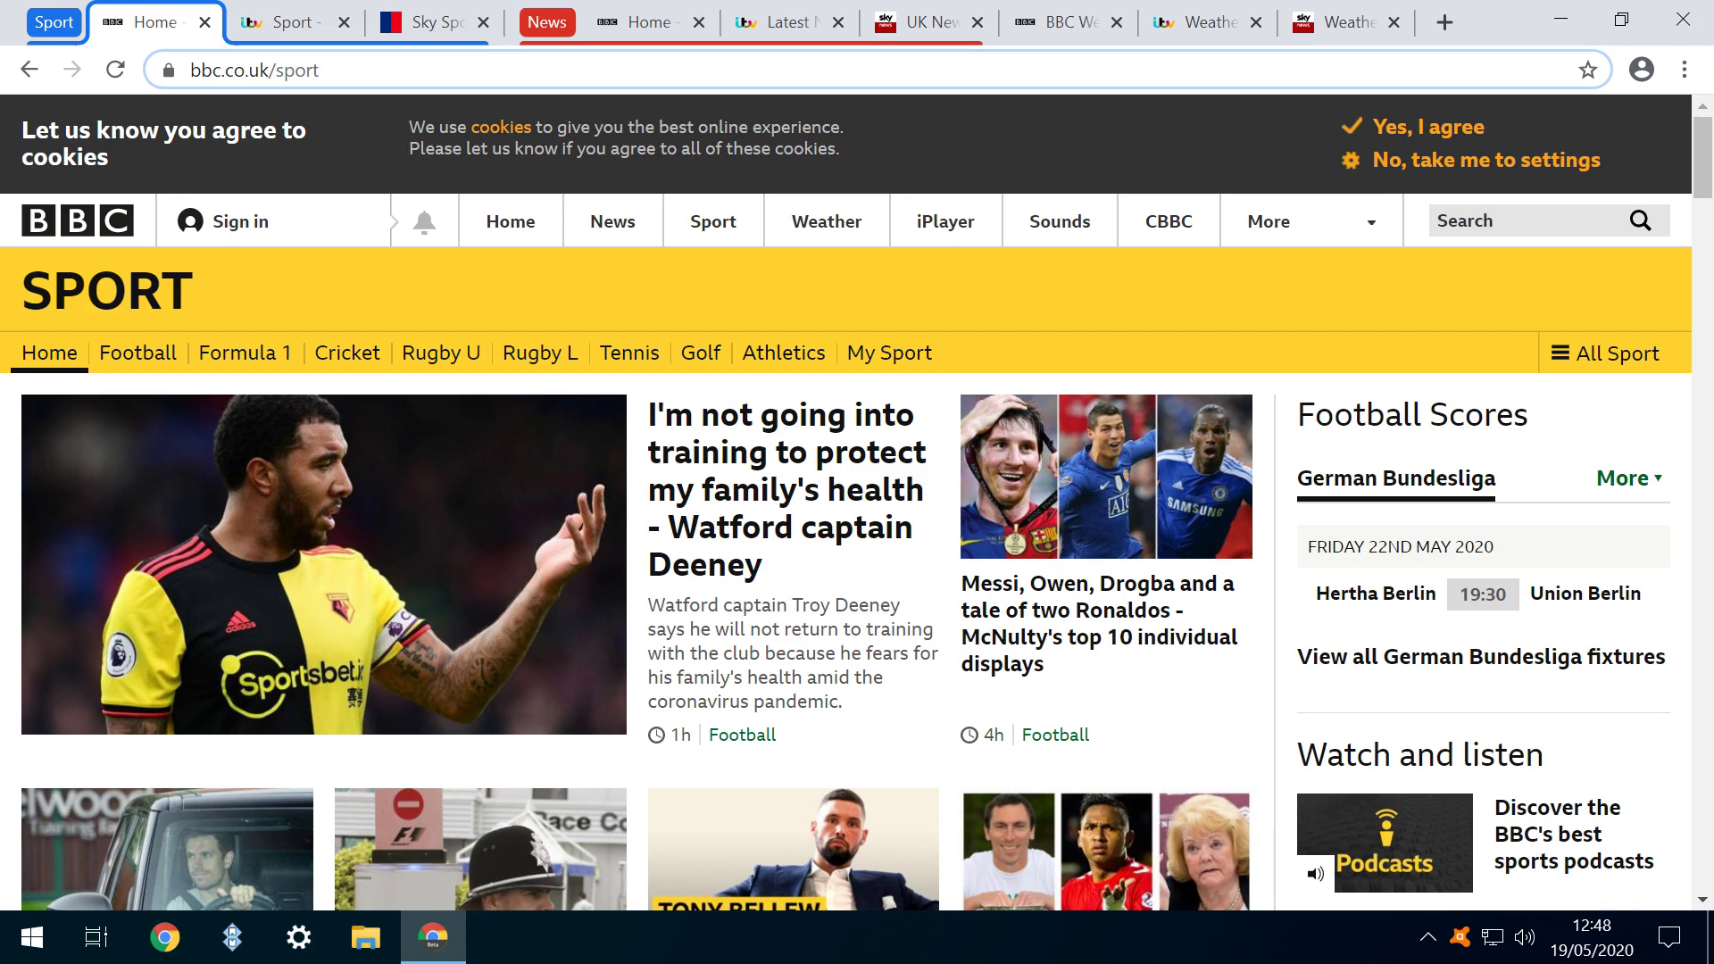
# Group the three weather tabs as a green 'Weather' group, then ungroup them
pyautogui.click(1060, 22)
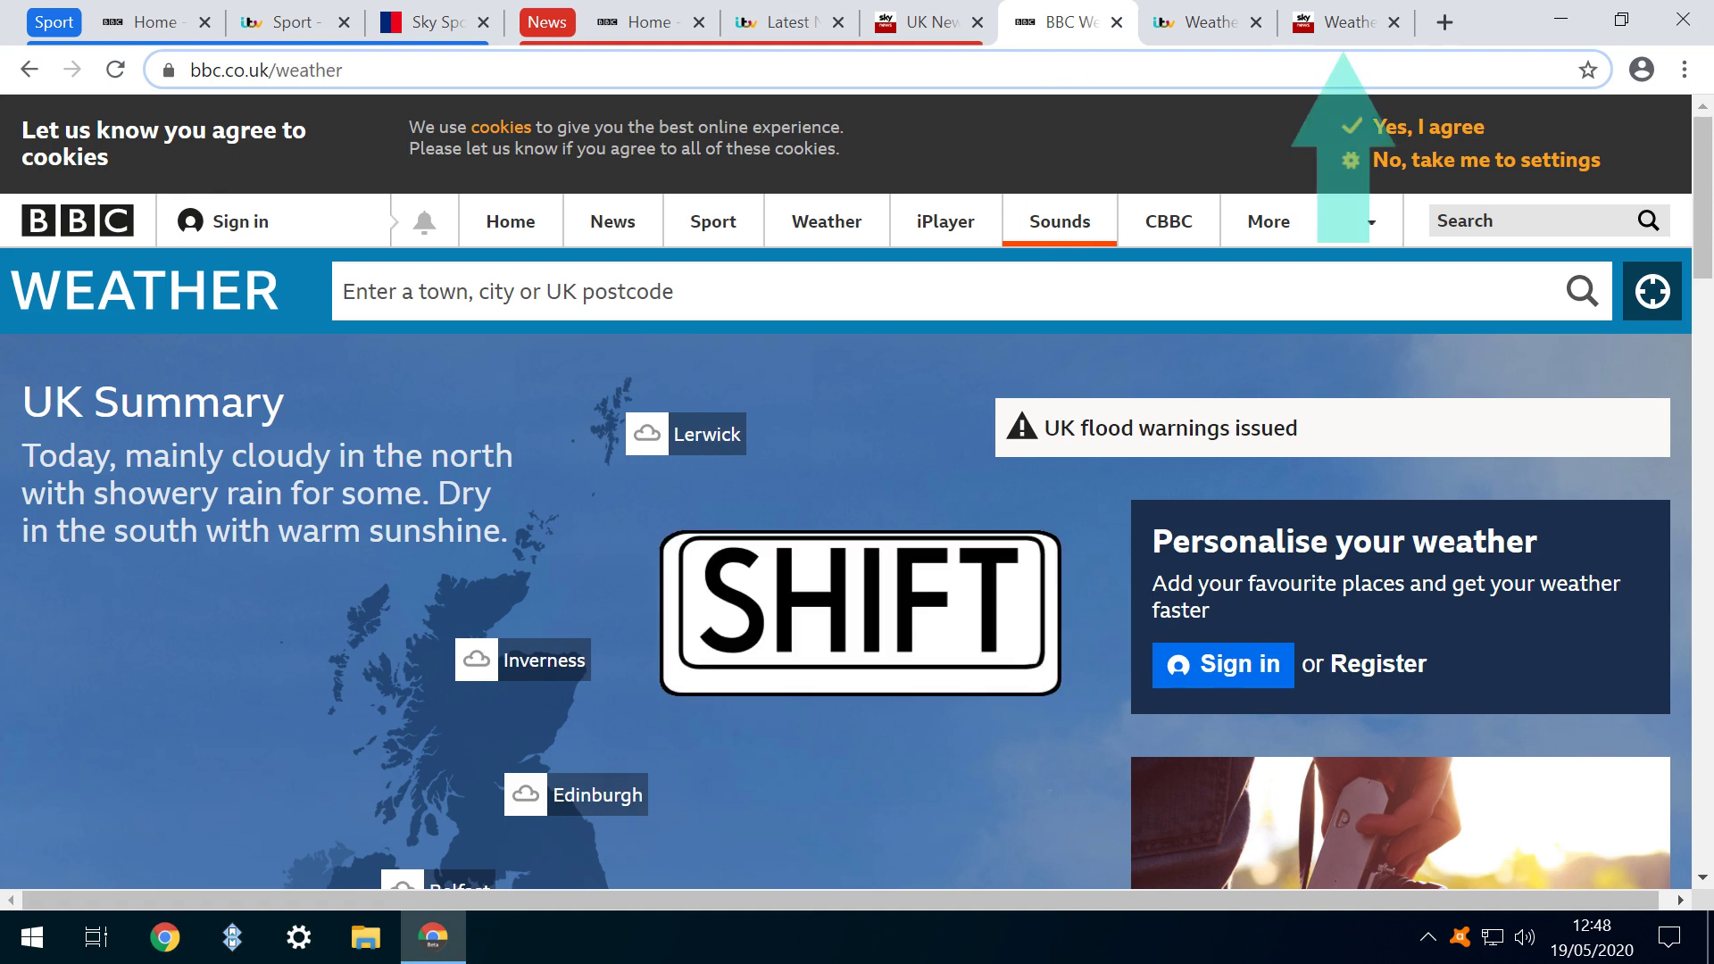
pyautogui.hotkey('ctrl', '9')
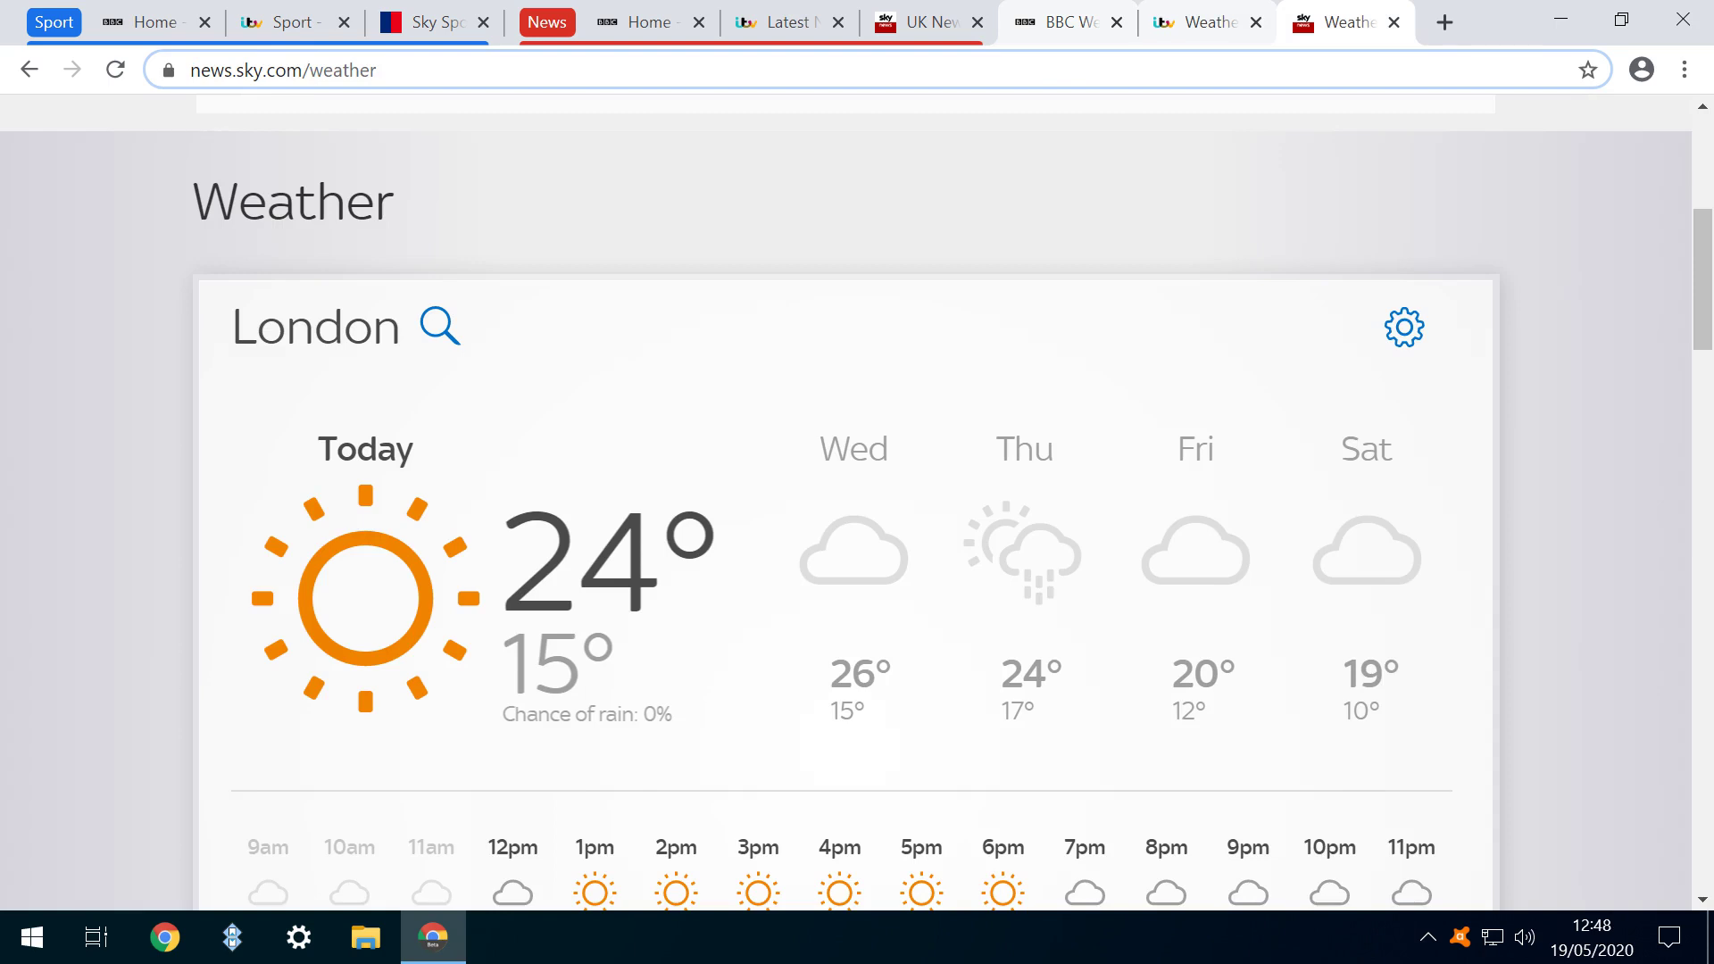
pyautogui.rightClick(1070, 27)
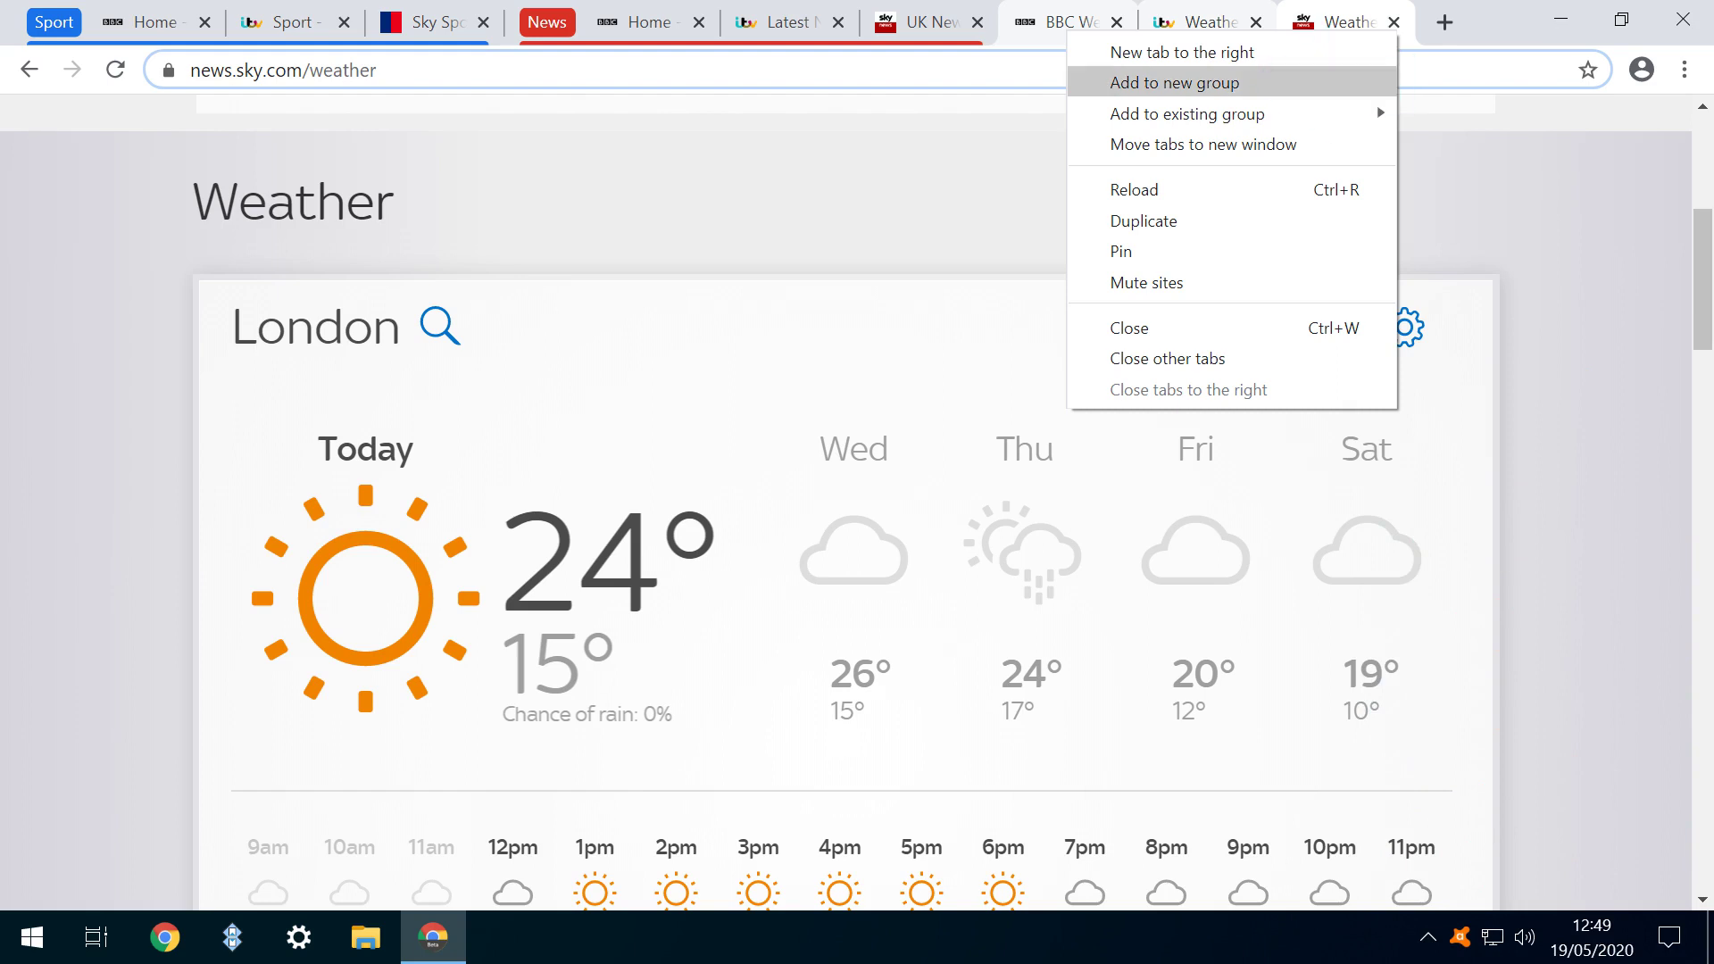
pyautogui.press('Return')
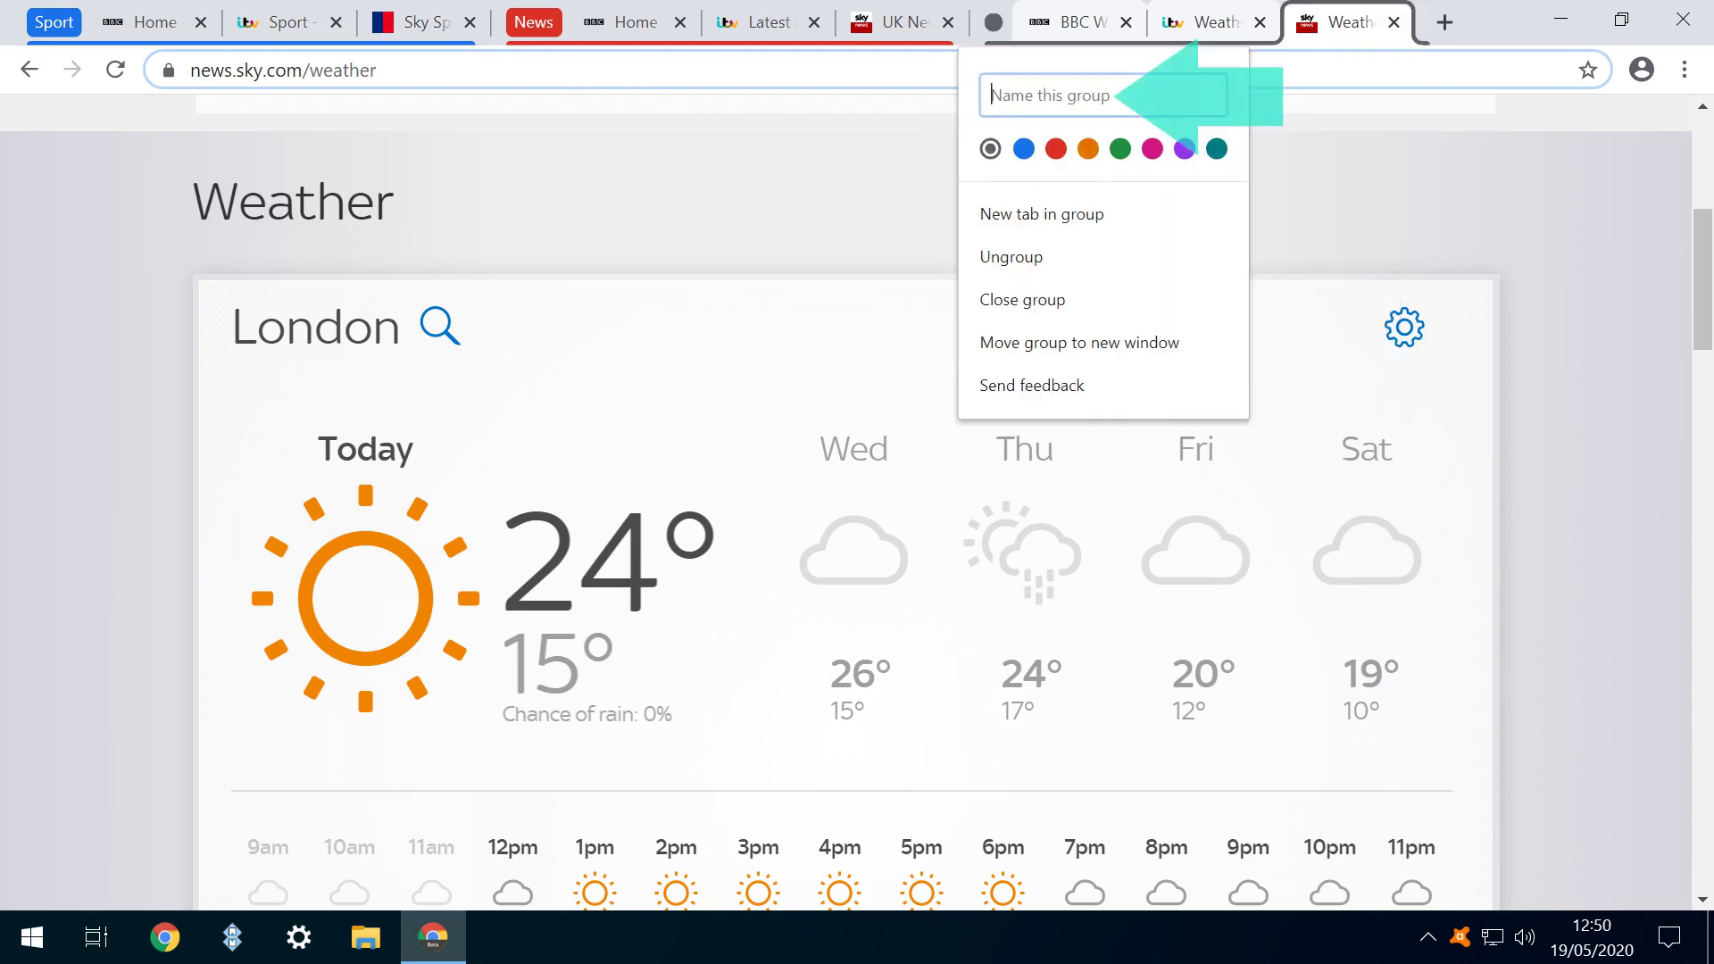
pyautogui.write('Weather')
pyautogui.click(1084, 148)
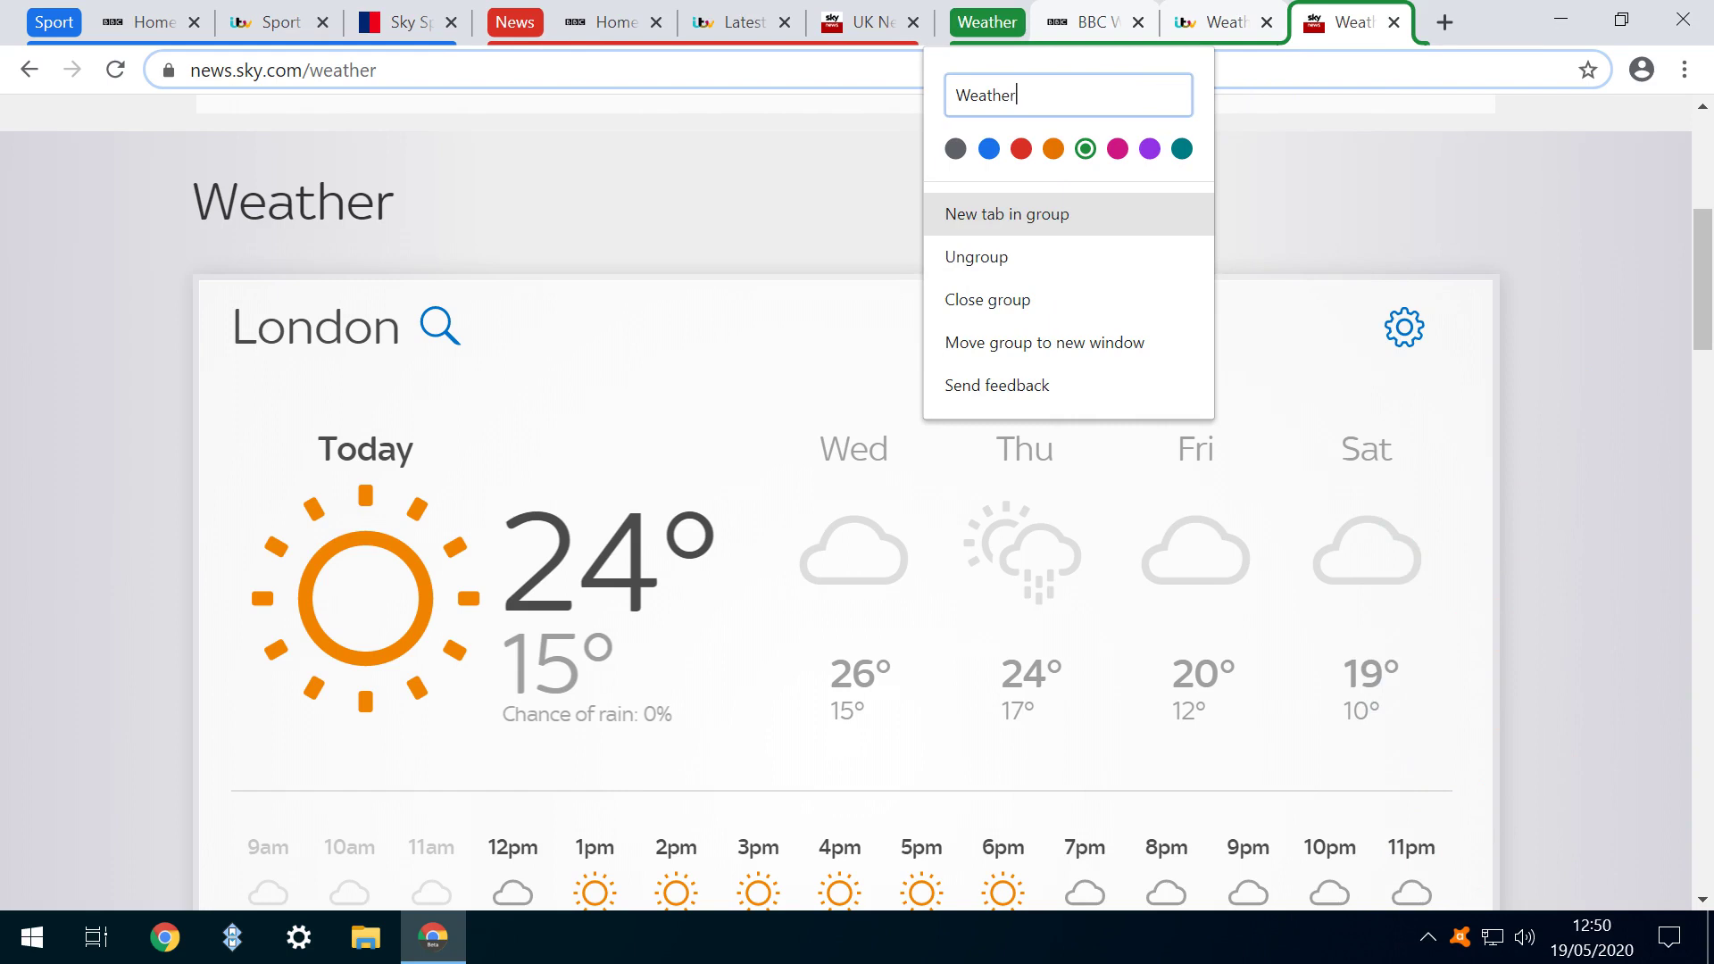
pyautogui.press('Down')
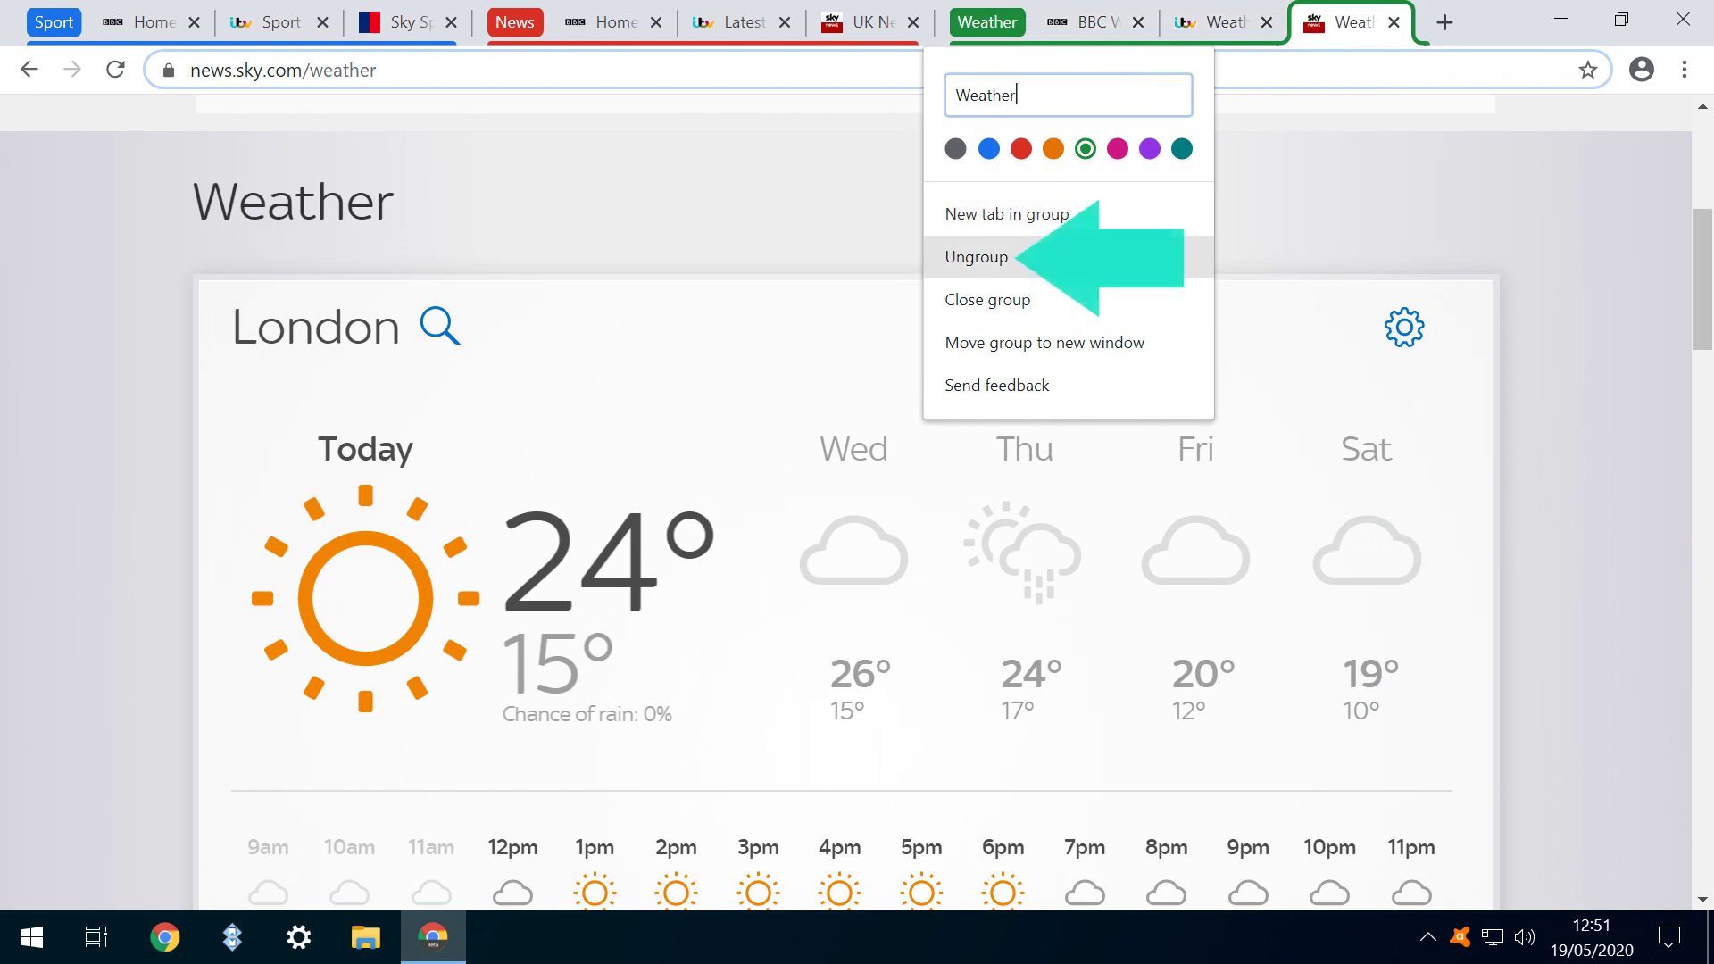
pyautogui.press('Return')
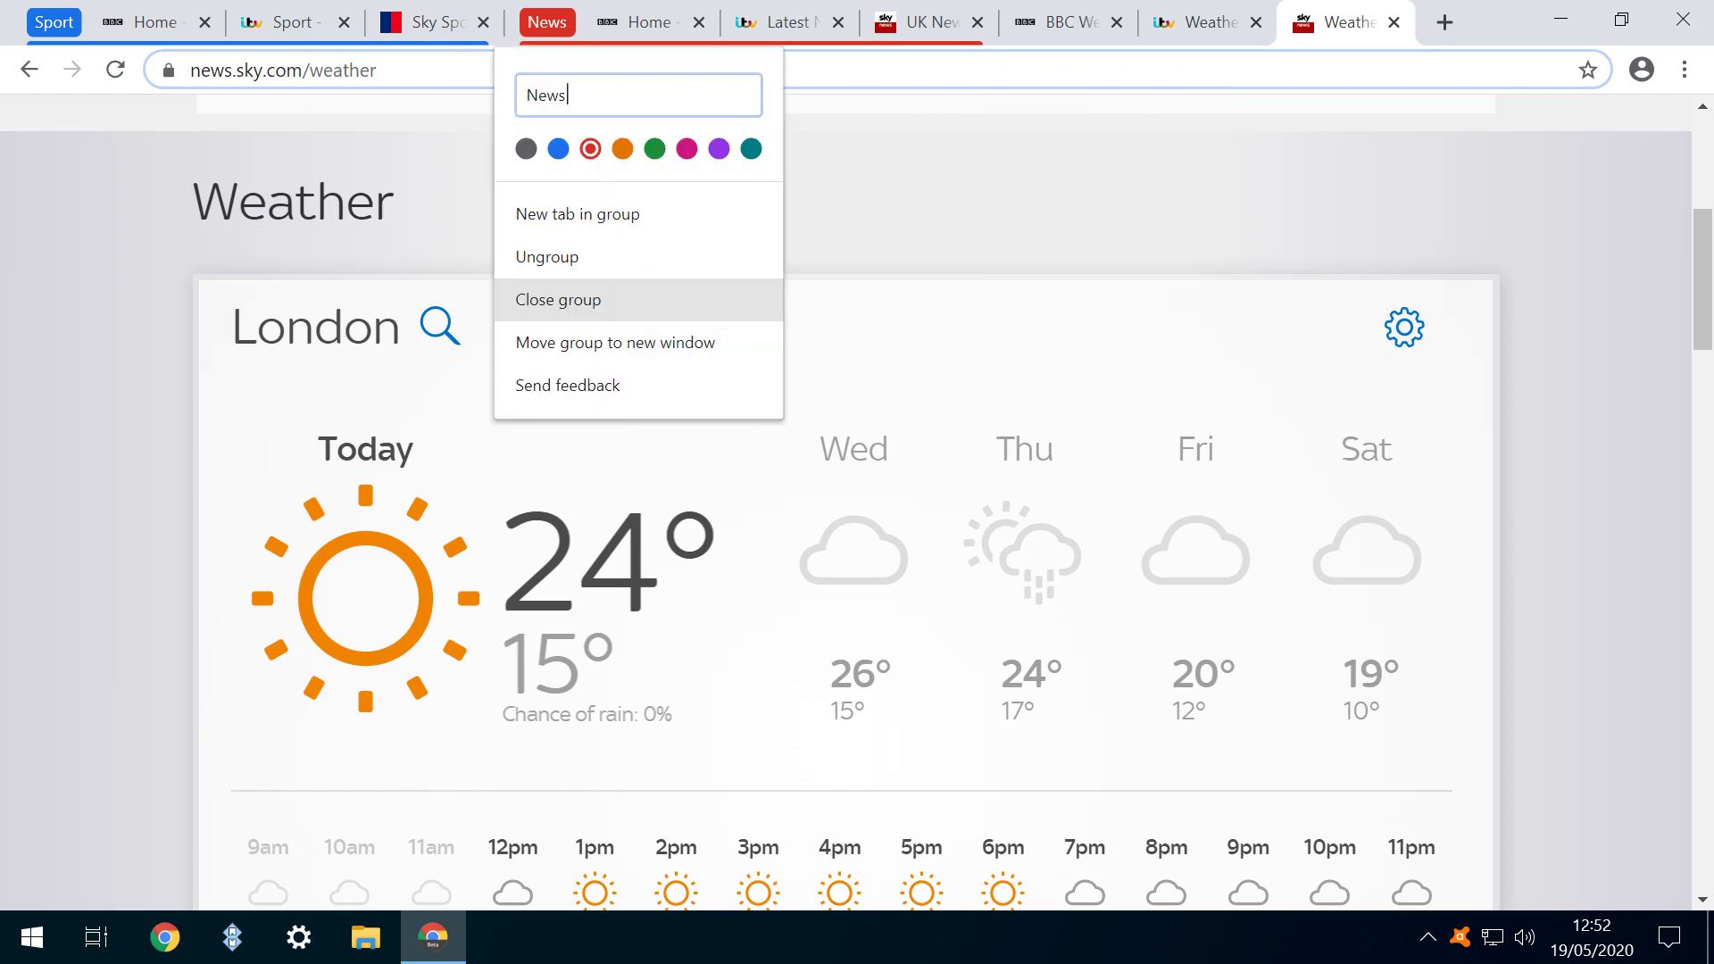
# Close the News group with its three tabs, then close the ITV Sport tab
pyautogui.press('Return')
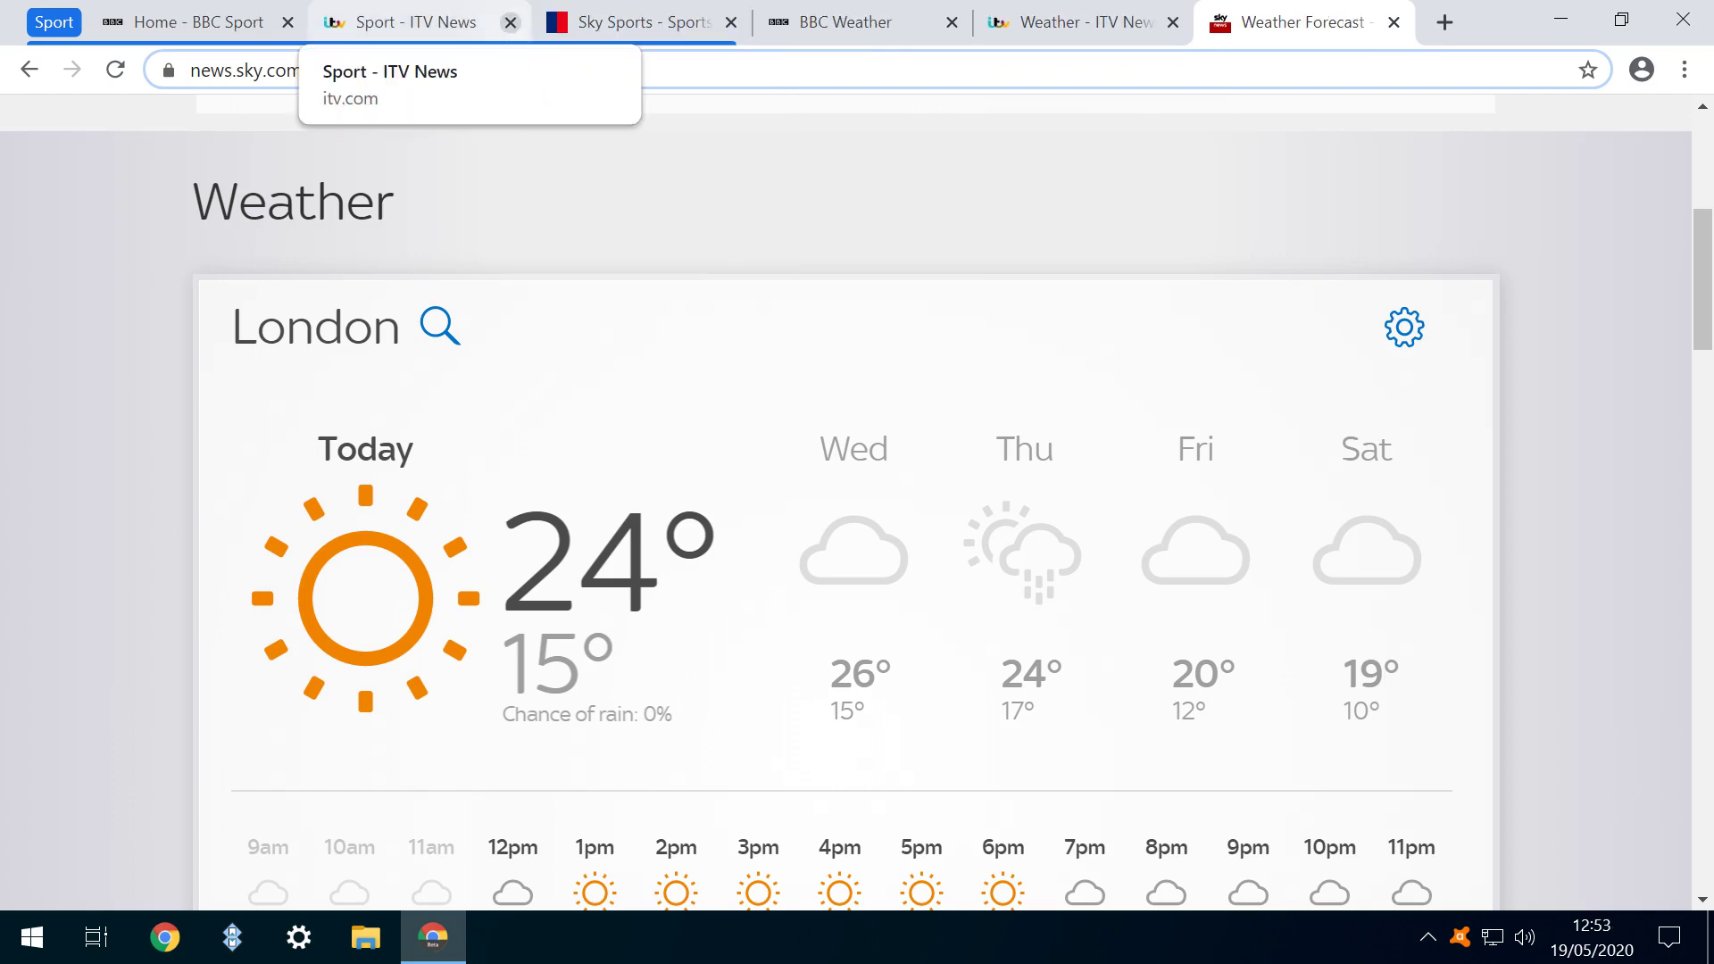
pyautogui.click(510, 23)
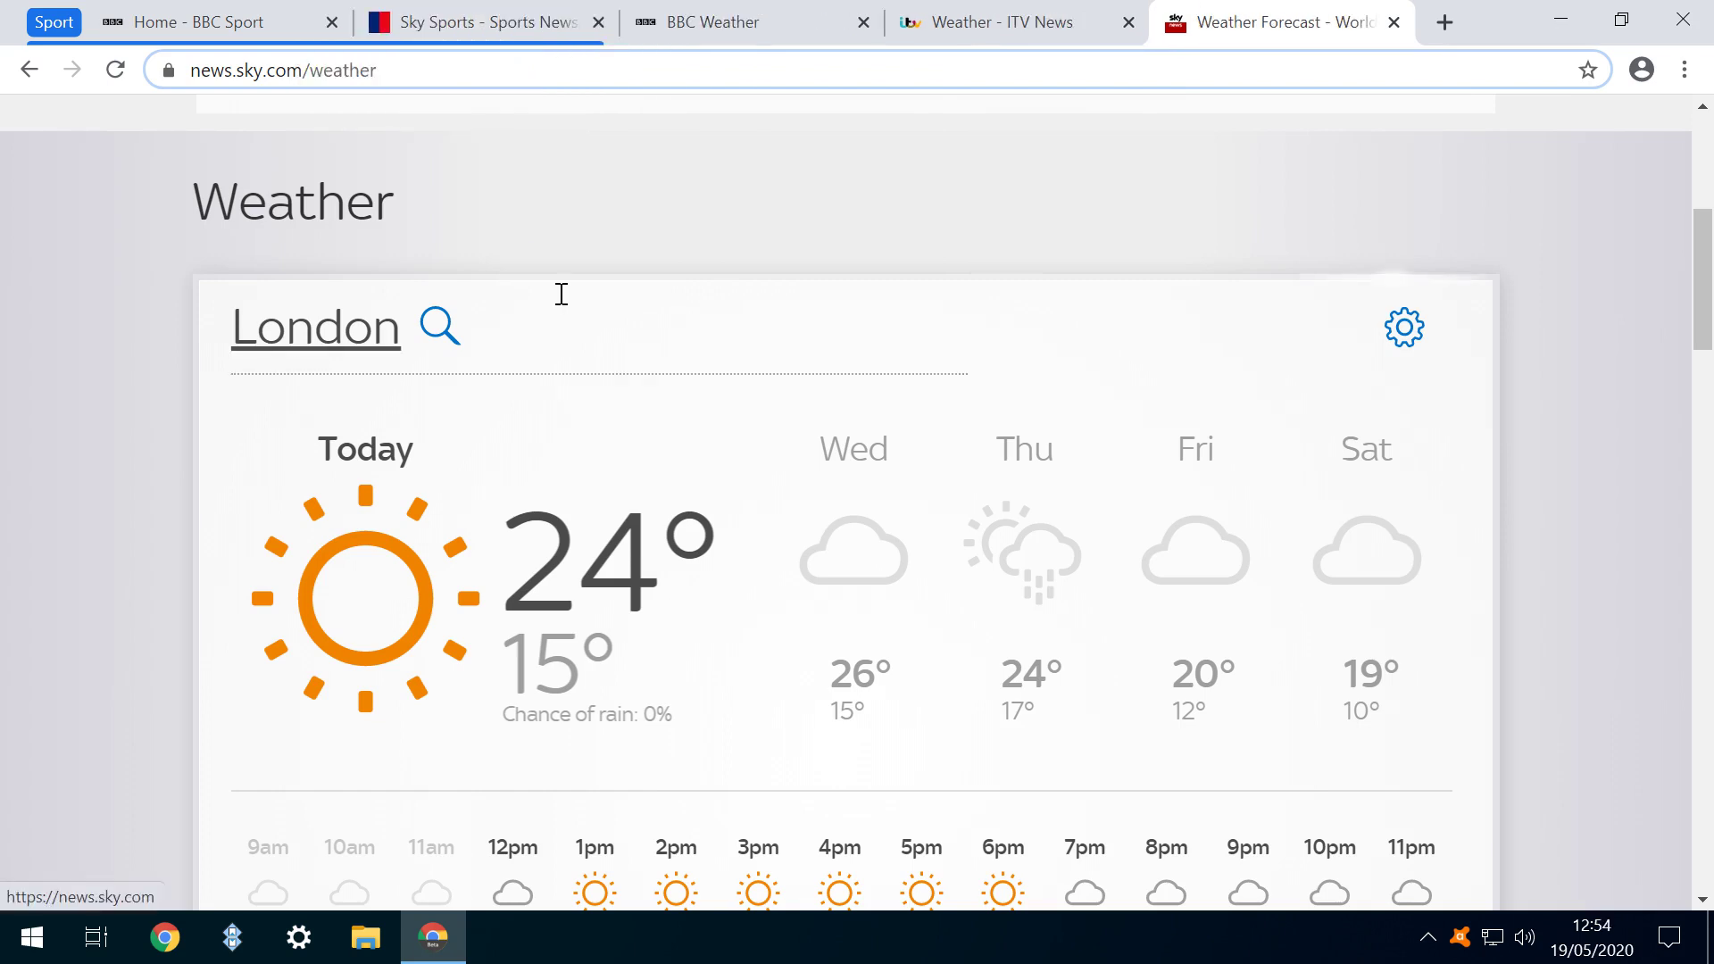